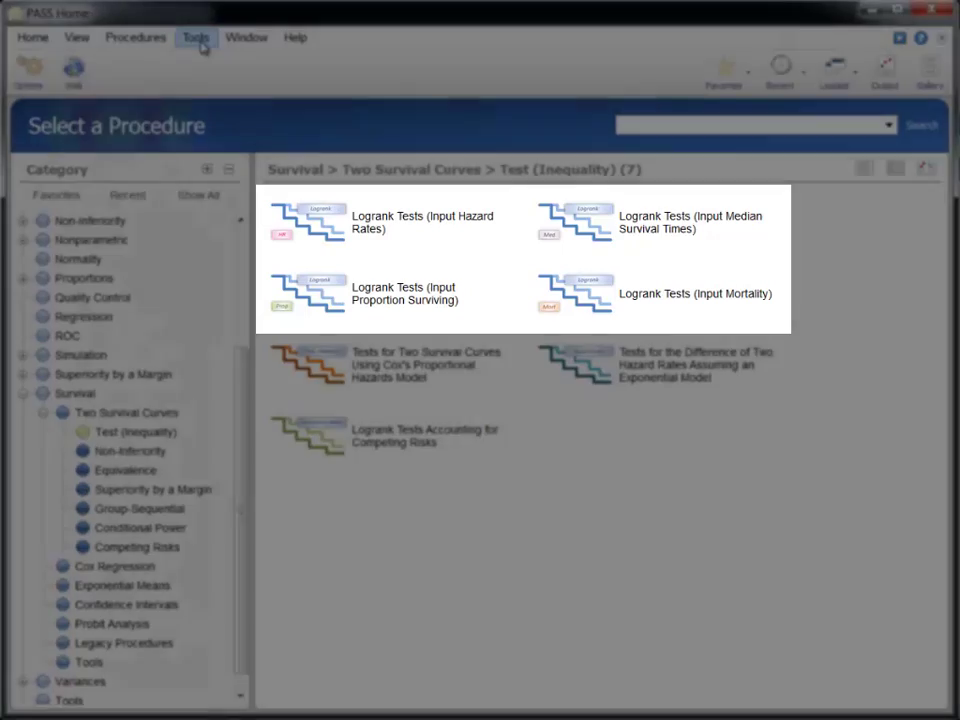
View the survival parameter fields in the Survival Parameter Conversion Tool and close the tool
click(201, 45)
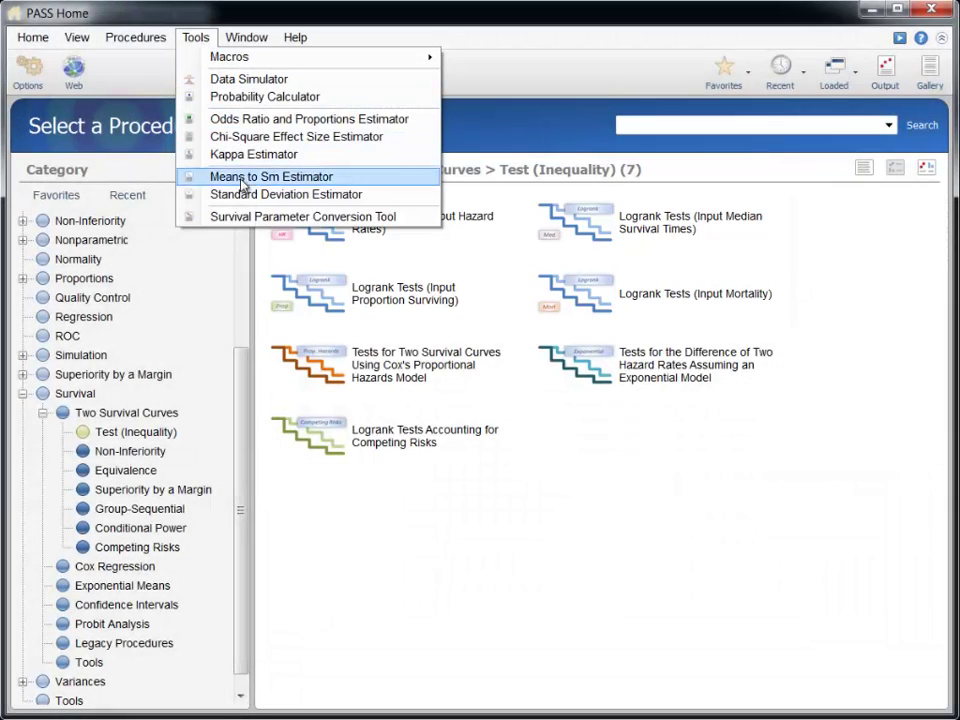
click(247, 216)
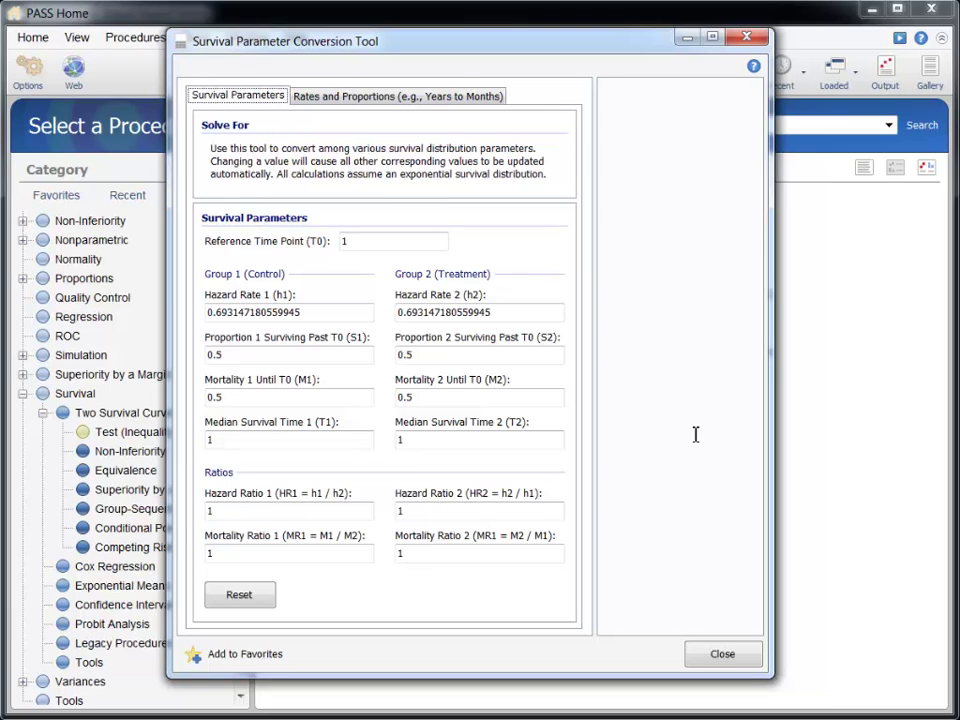
click(723, 656)
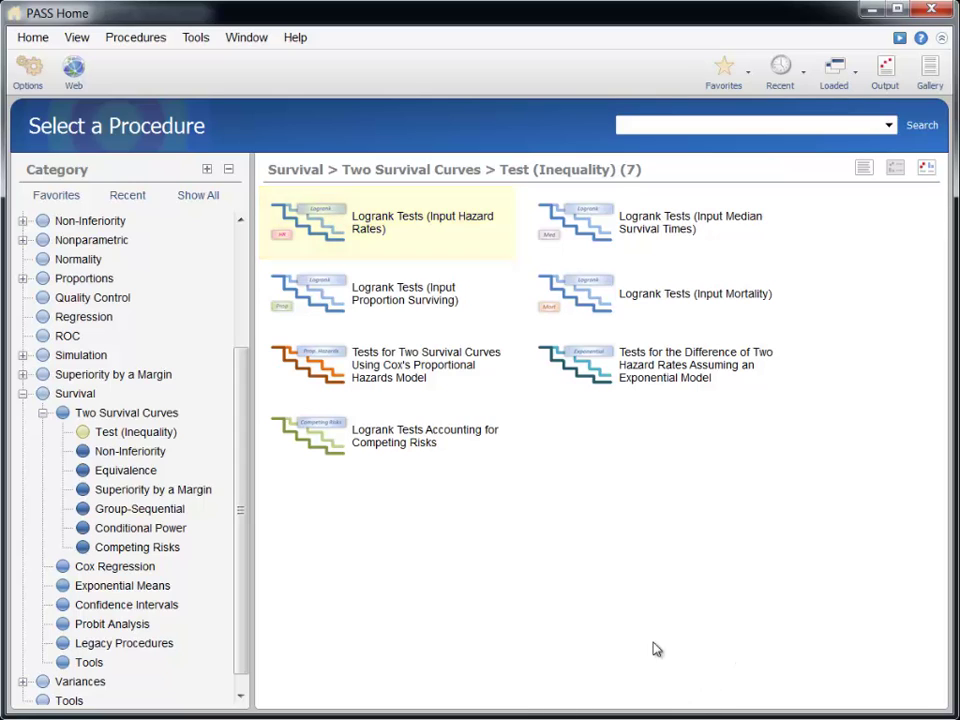
Open the Logrank Tests (Input Hazard Rates) procedure from the Two Survival Curves inequality tests
click(417, 229)
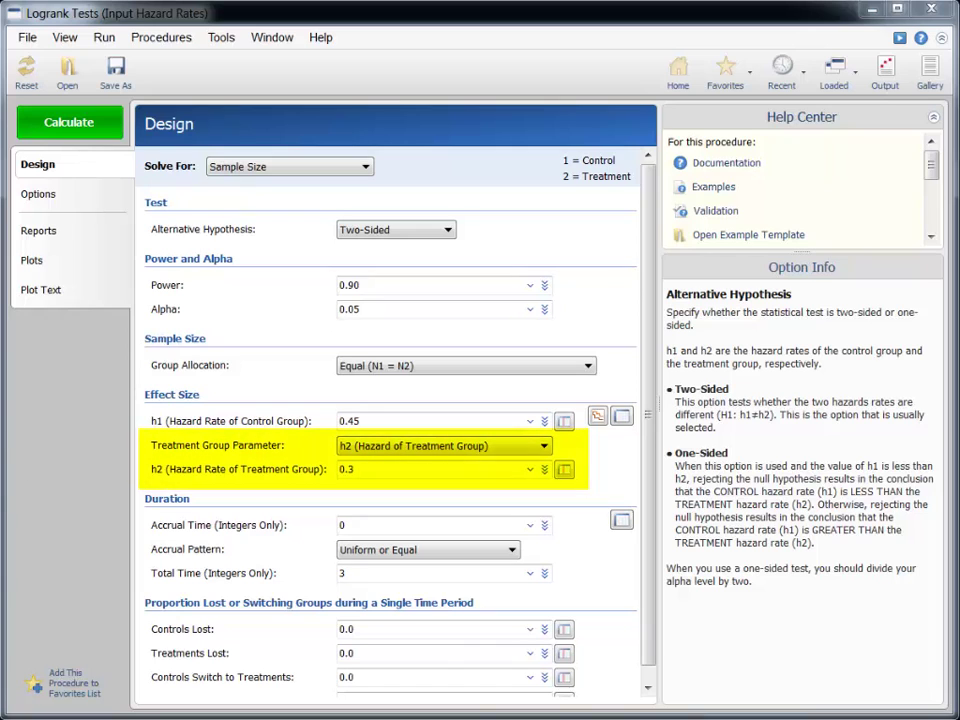
Try HR (Hazard Ratio = h2/h1) as the treatment group parameter, and switch back to h2 (Hazard of Treatment Group)
click(381, 452)
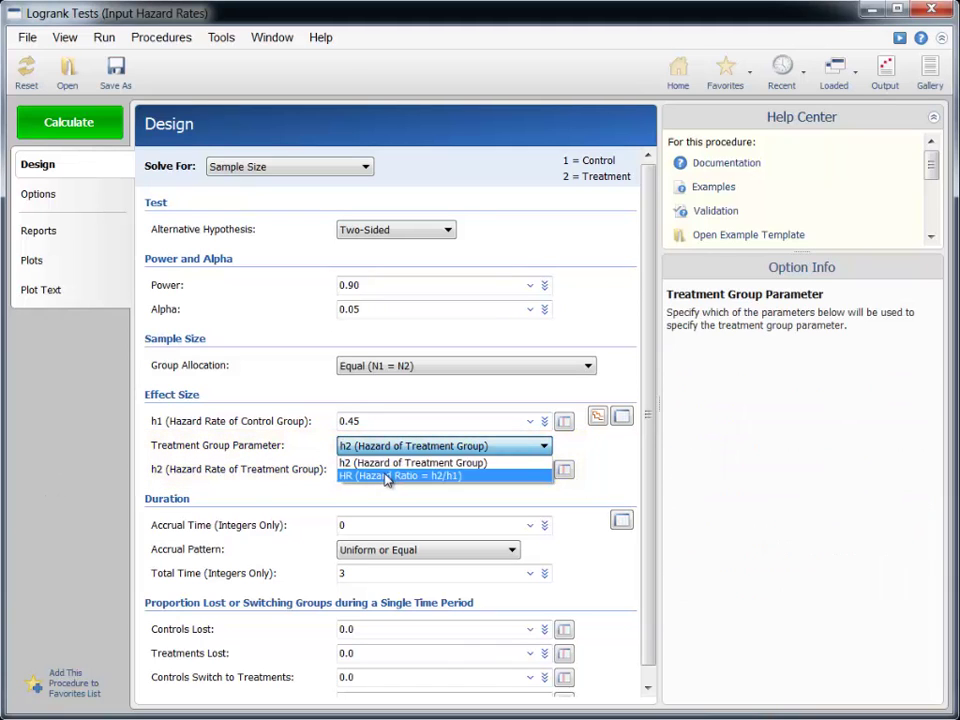
click(387, 477)
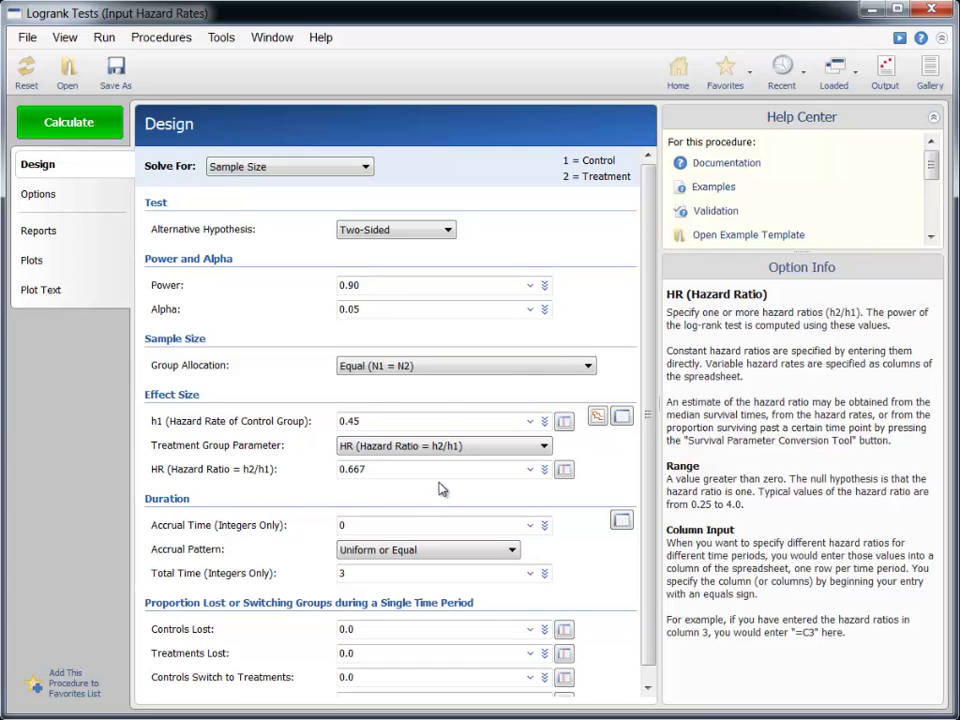
click(450, 450)
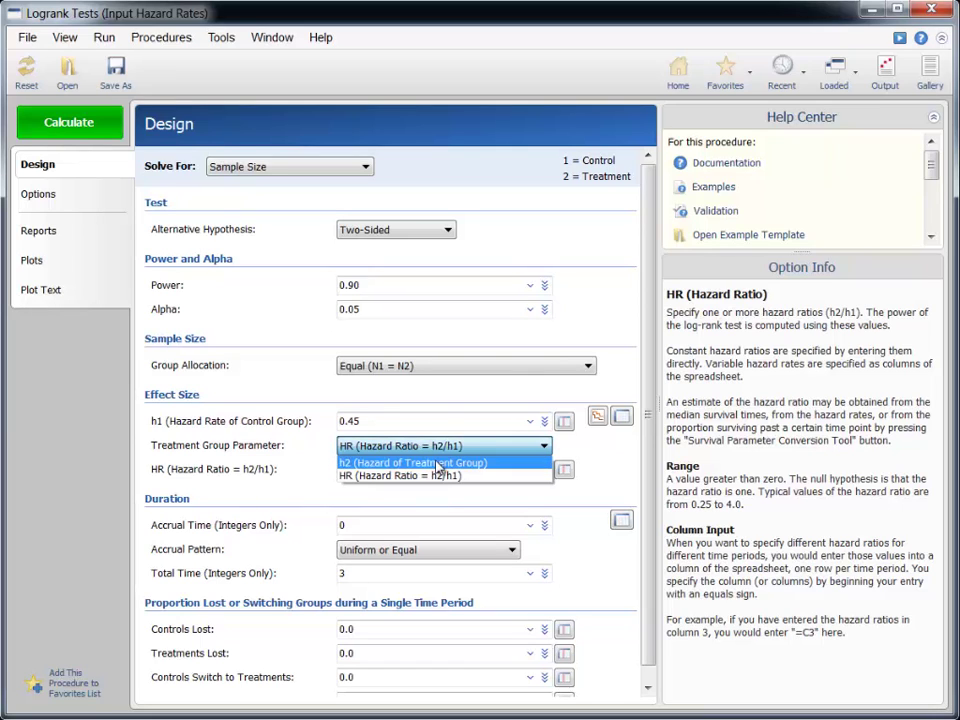
click(438, 464)
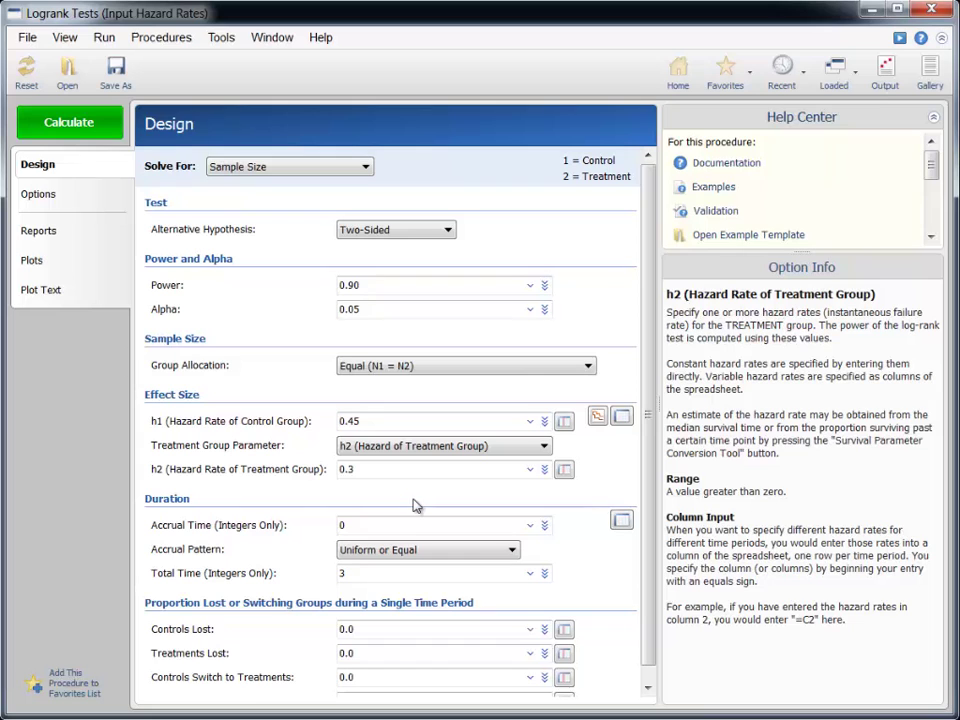
Calculate the sample size with the current design, and review the report down to the event counts and summary statements
click(82, 122)
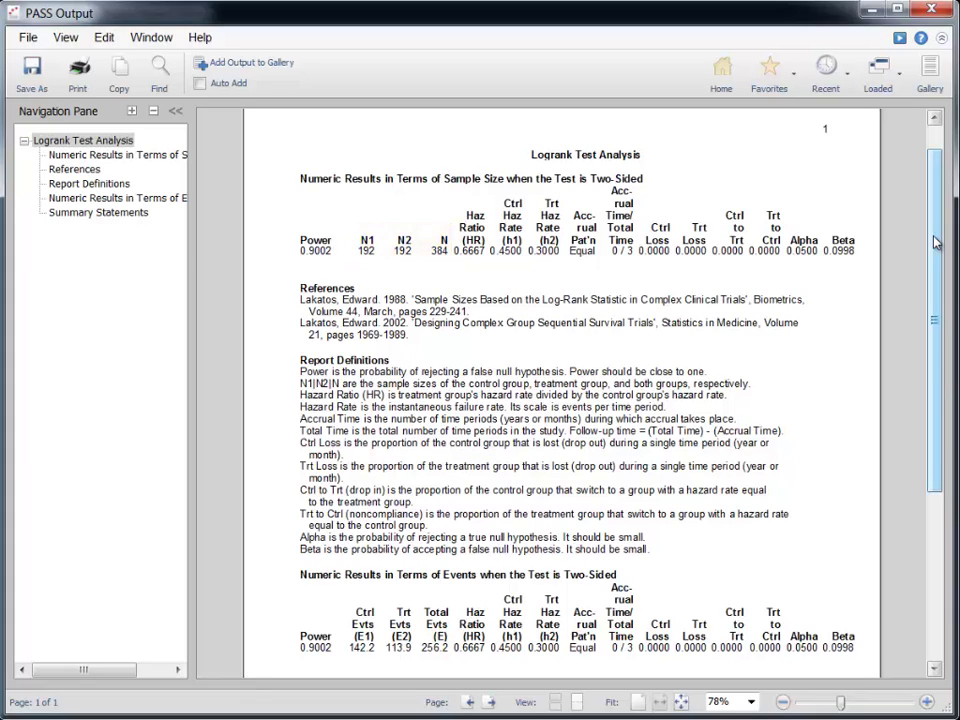
drag(935, 242, 928, 366)
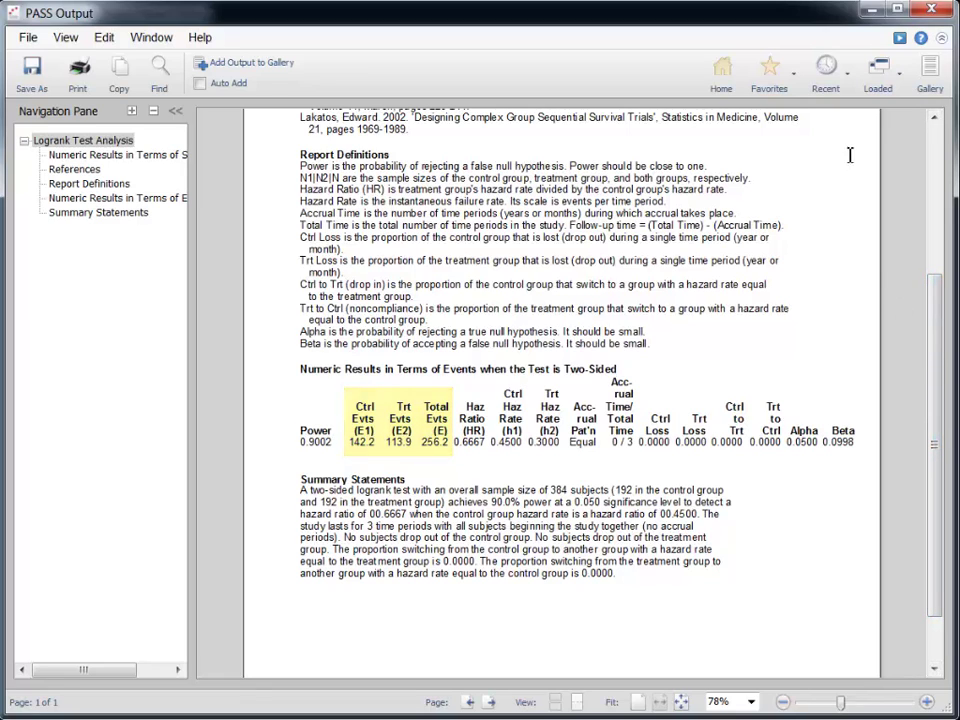
In the Logrank Tests procedure, set the treatment group hazard rate h2 to a series from 0.1 to 0.4 by 0.01
click(878, 68)
click(872, 104)
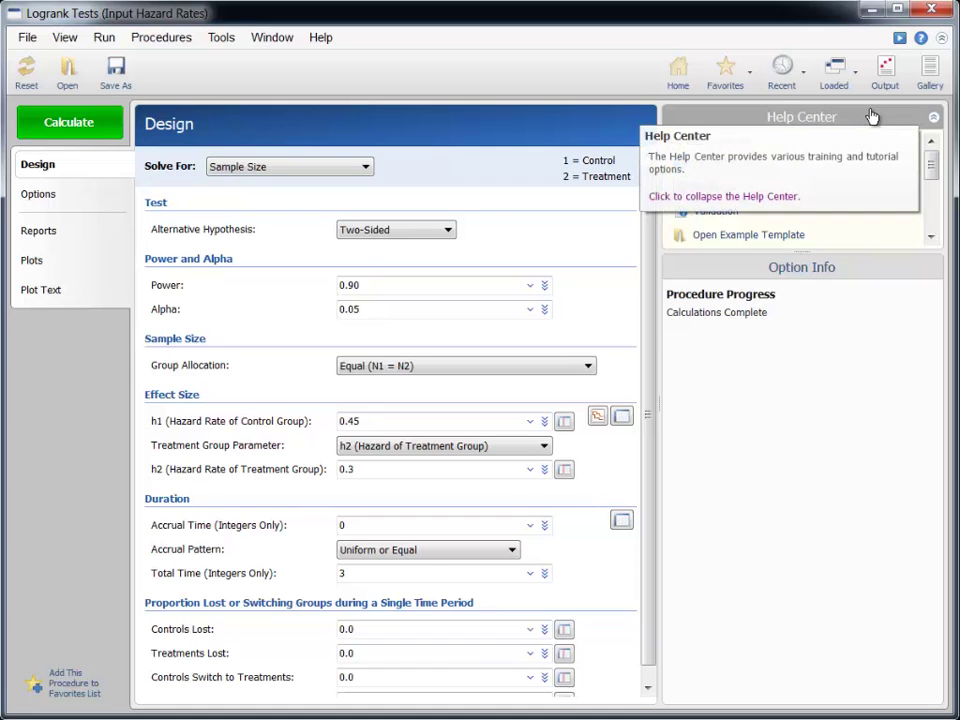
click(545, 471)
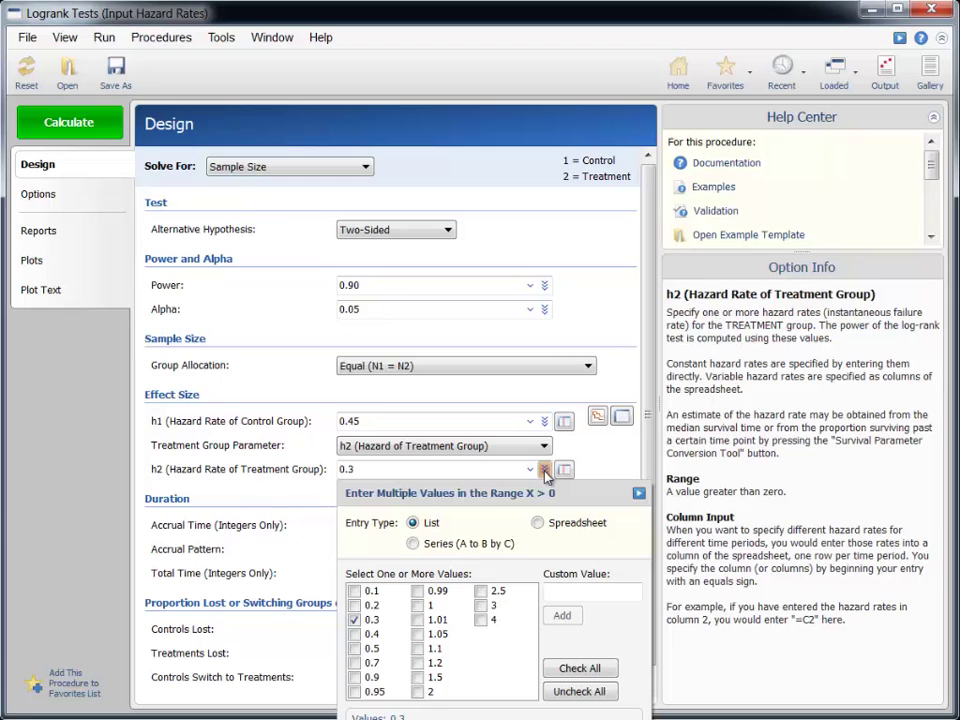
click(413, 544)
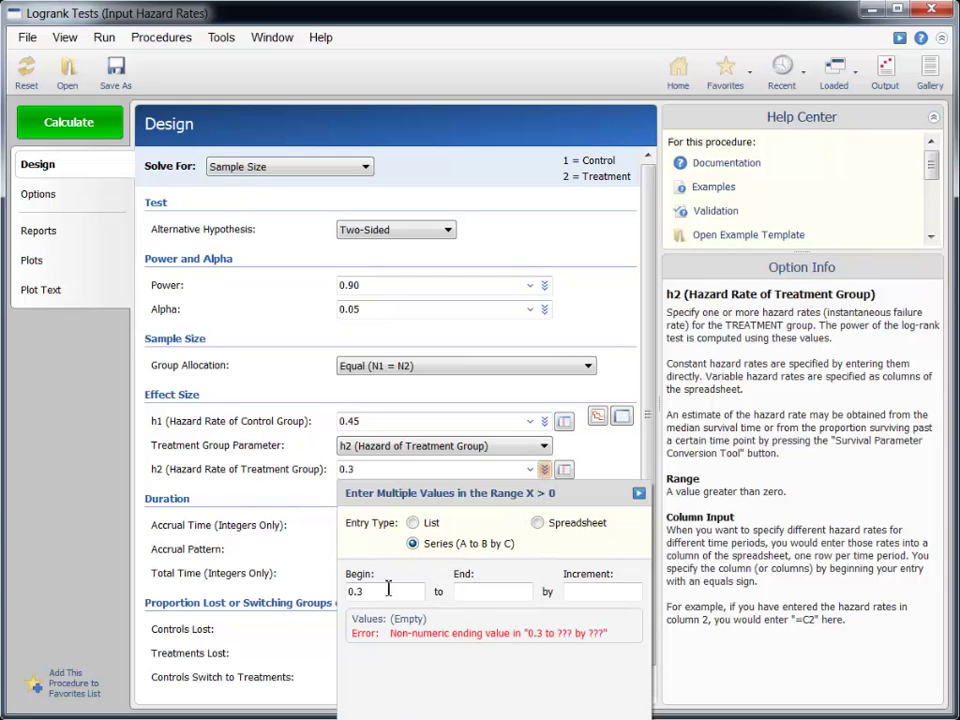
key(BackSpace)
text(1)
click(491, 589)
text(0.4)
click(587, 593)
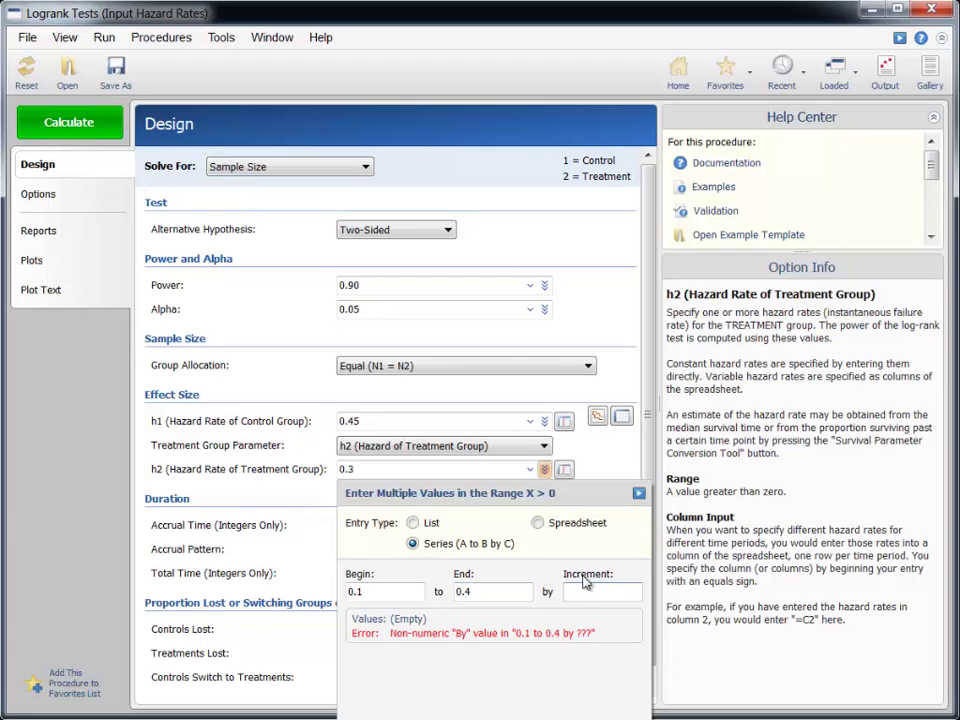
text(0.)
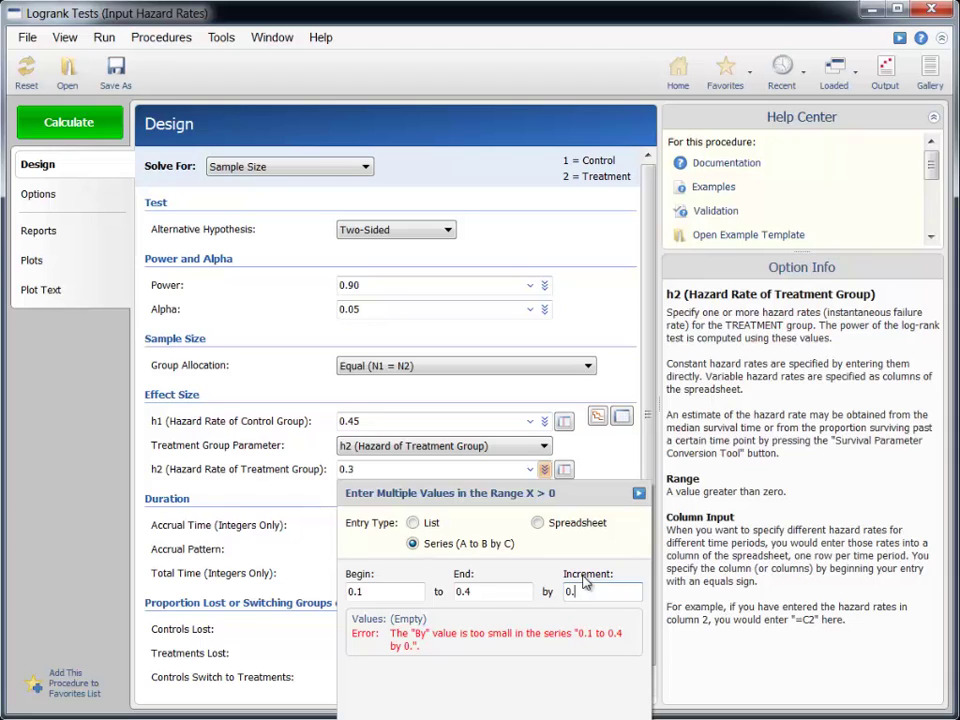
text(01)
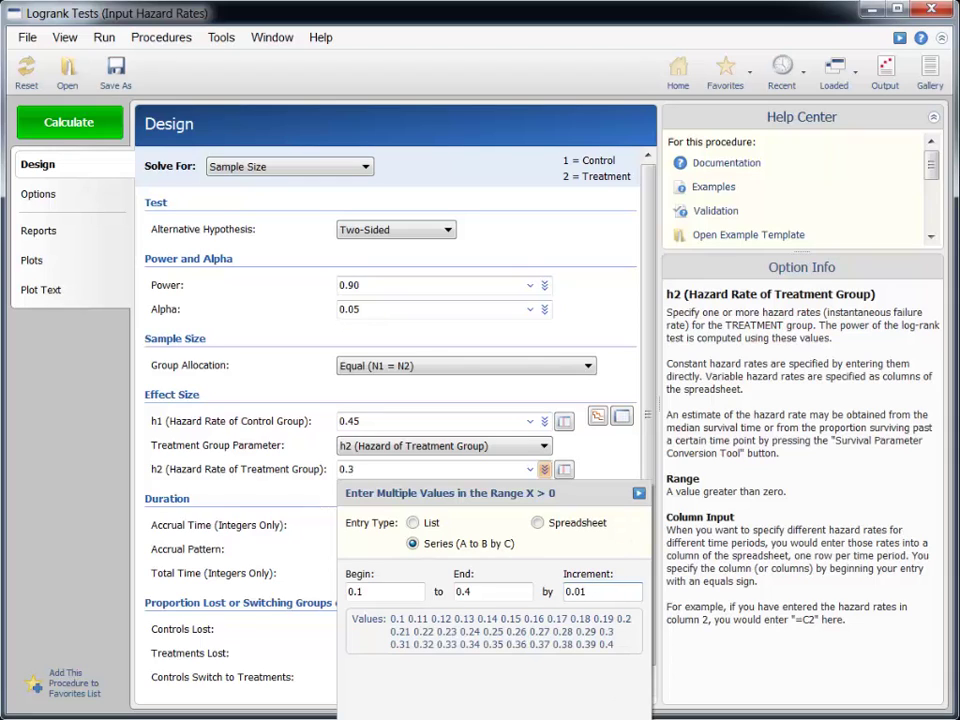
key(Return)
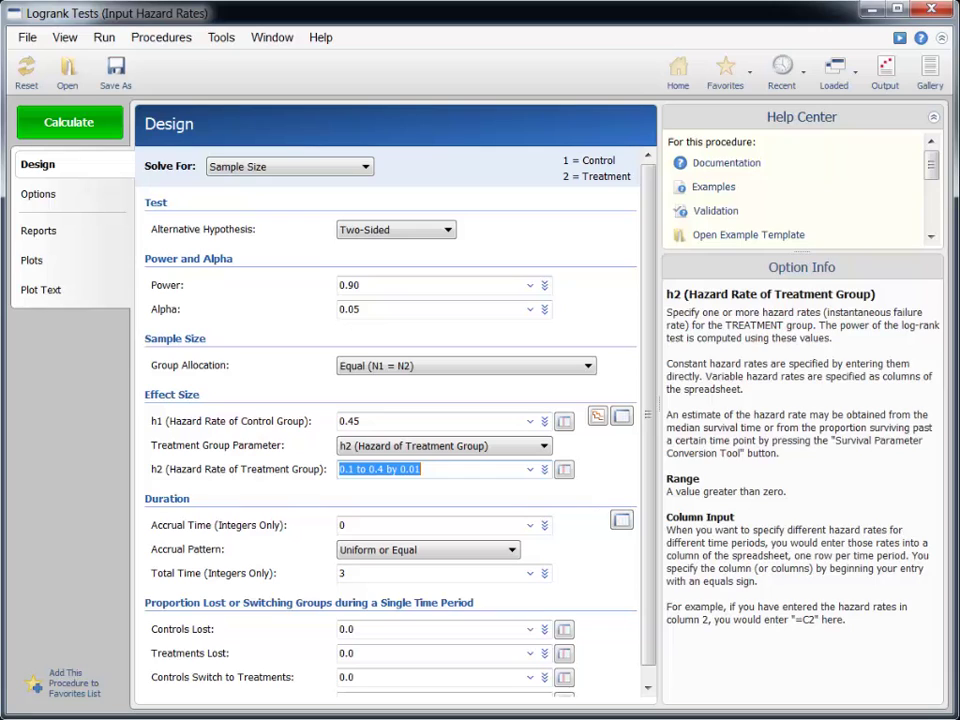
Calculate the sample sizes for the h2 series and display the report's chart of total N versus h2
click(84, 122)
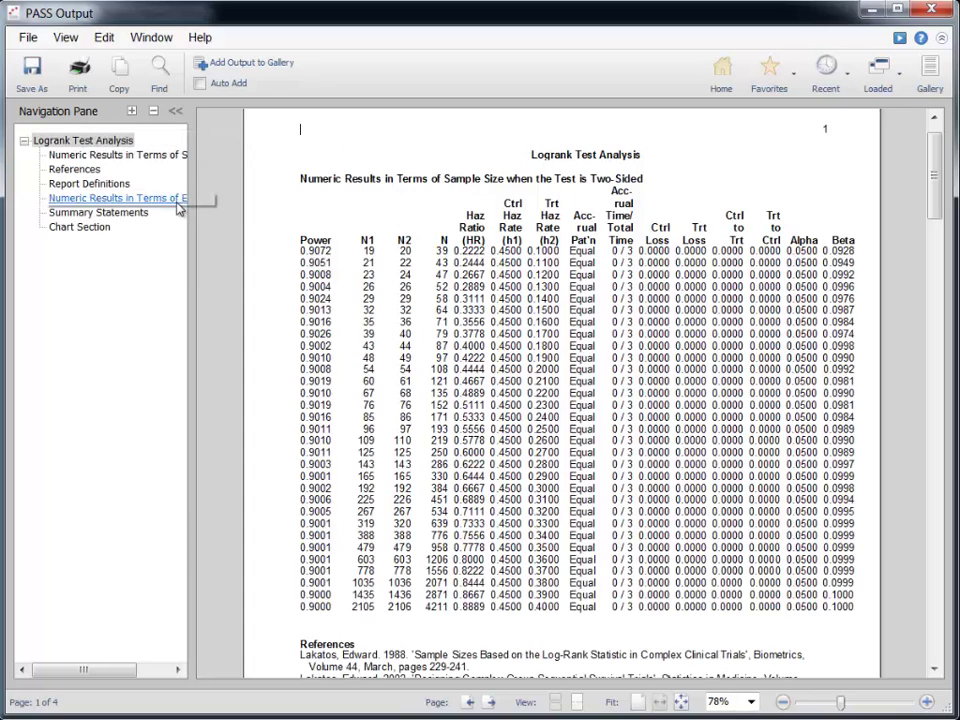
click(94, 228)
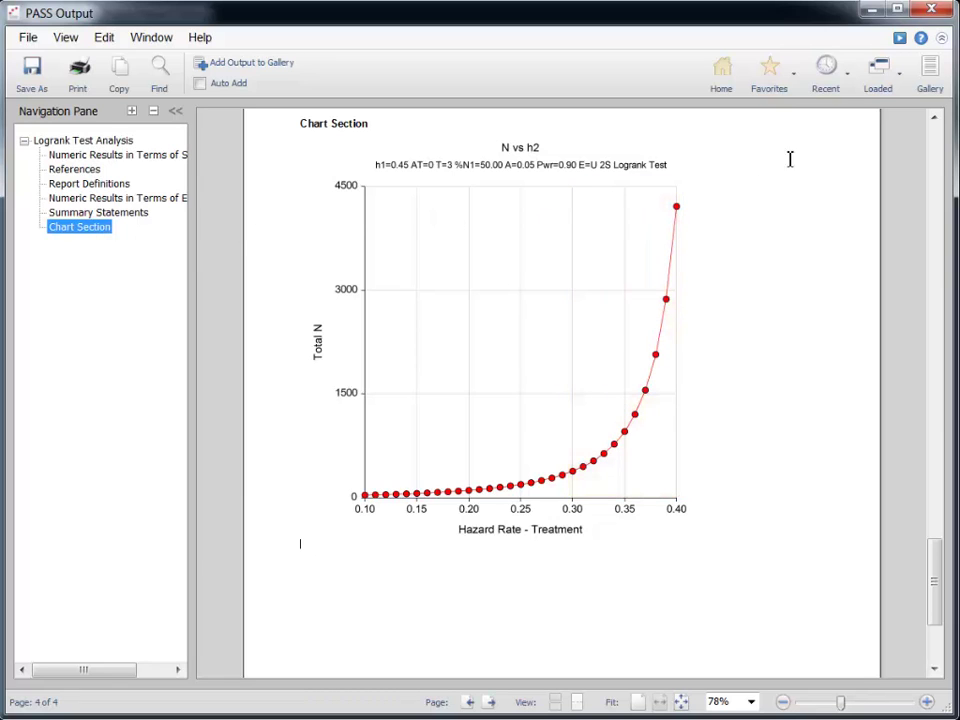
Return to the Logrank Tests procedure and set the treatment group hazard rate h2 to 0.3
click(872, 78)
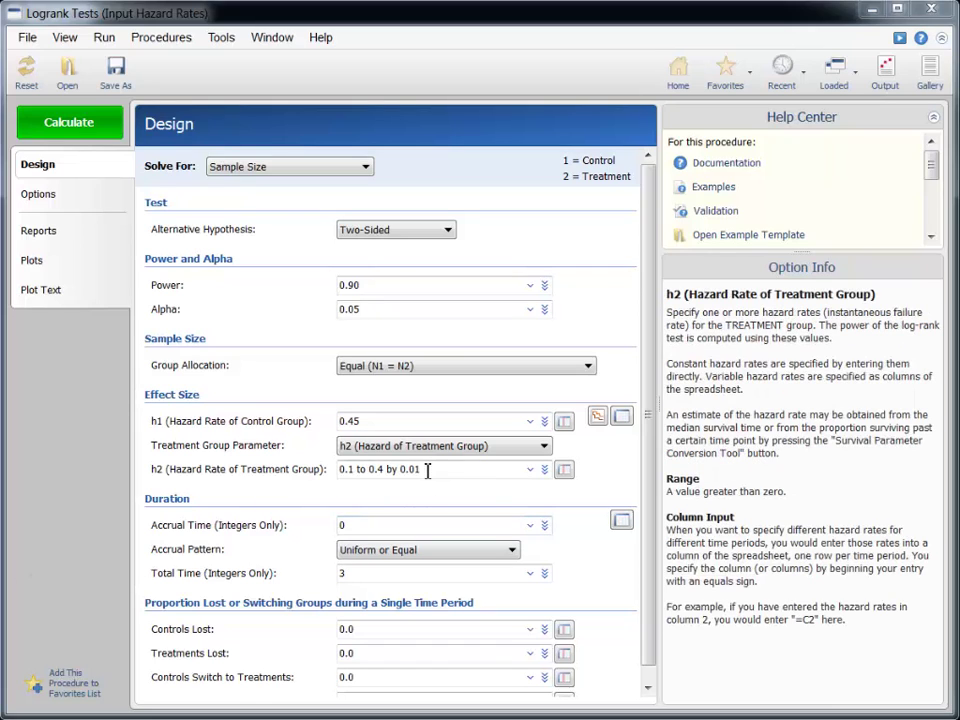
drag(427, 469, 351, 465)
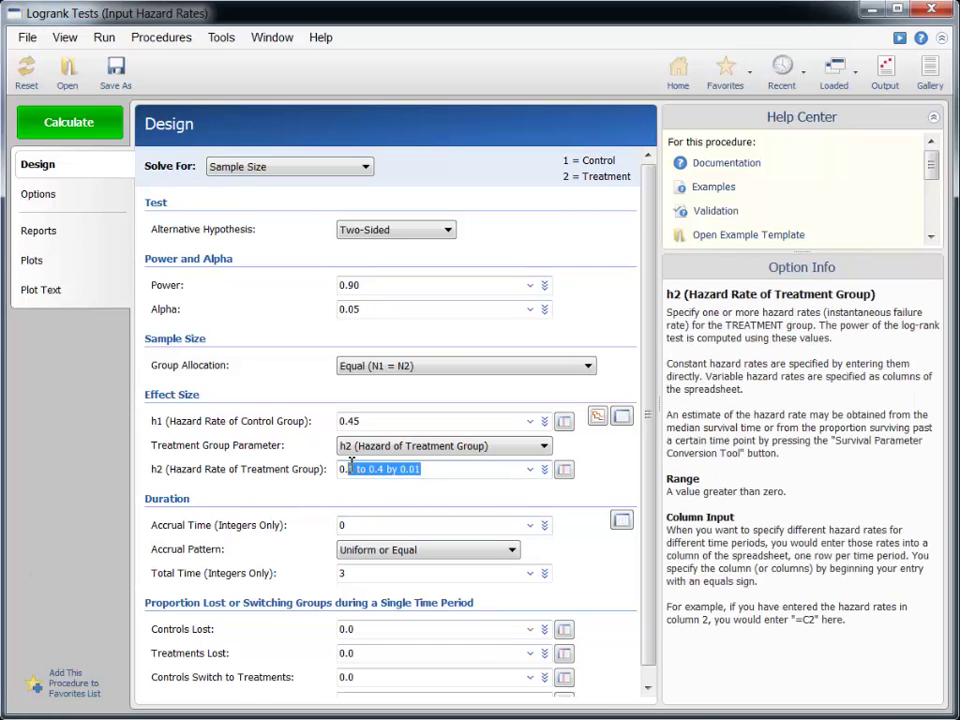
key(Delete)
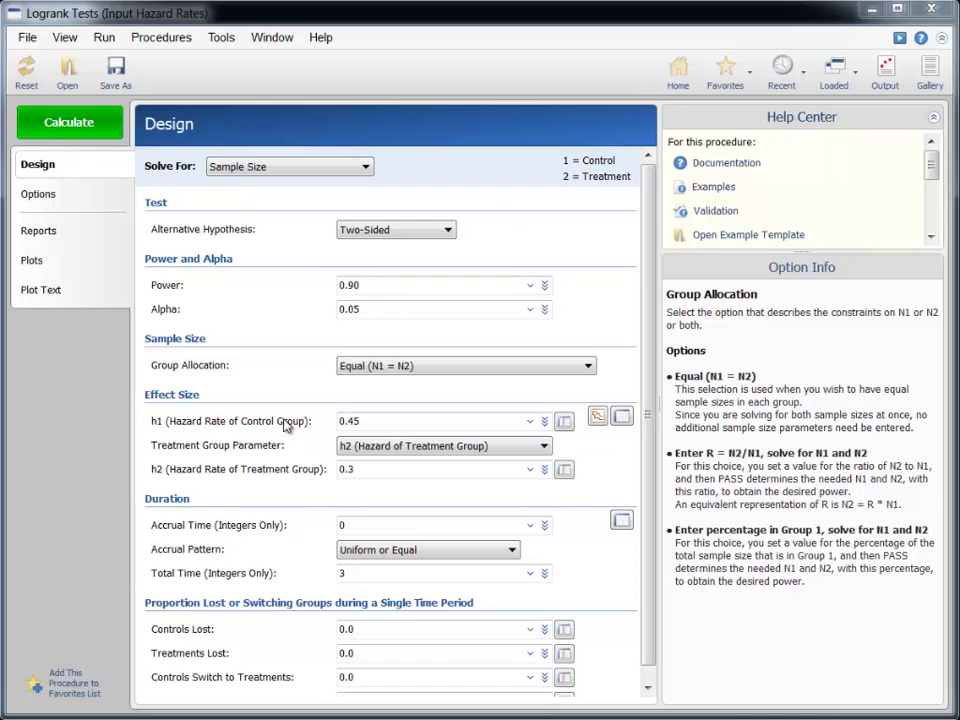
Set group allocation to "Enter R = N2/N1, solve for N1 and N2" with R at 0.5, and calculate the sample size
click(402, 367)
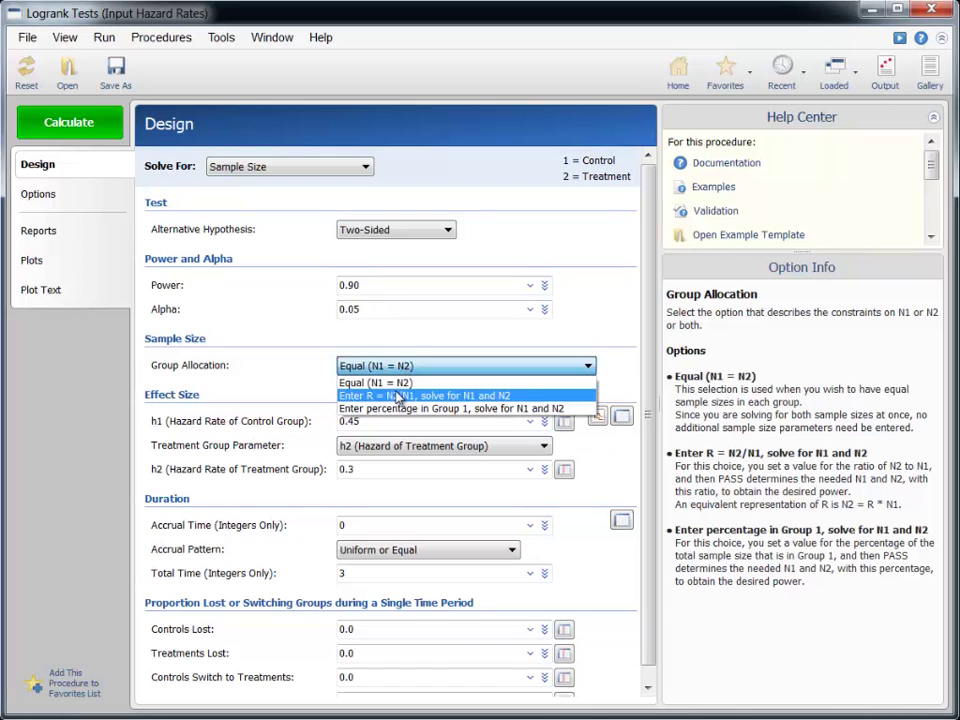
click(396, 396)
click(377, 392)
text(0.5)
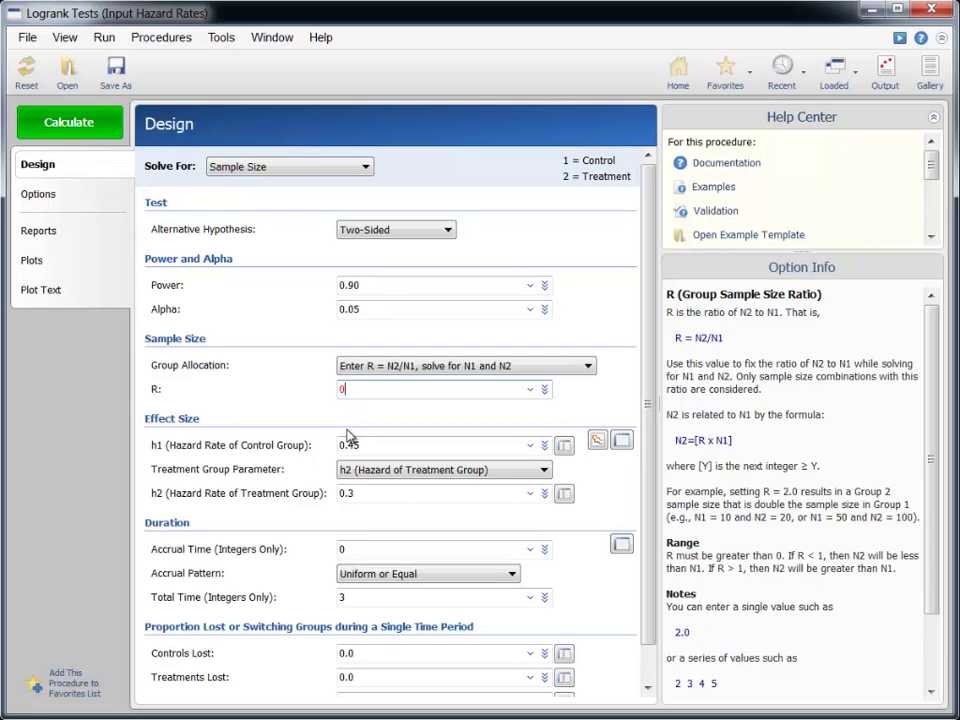
click(381, 446)
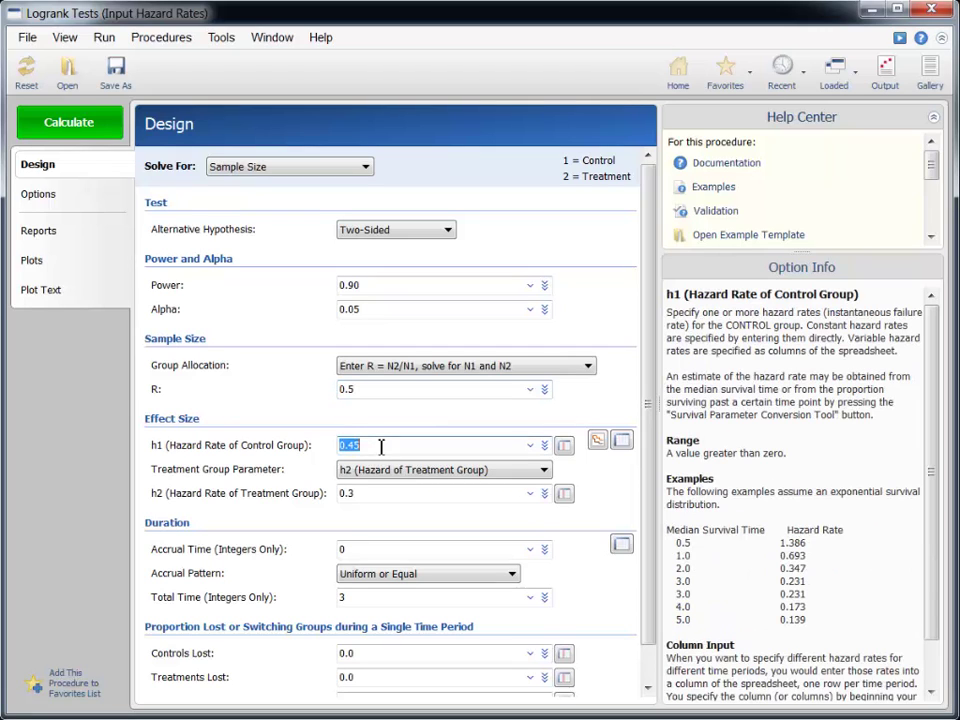
click(69, 124)
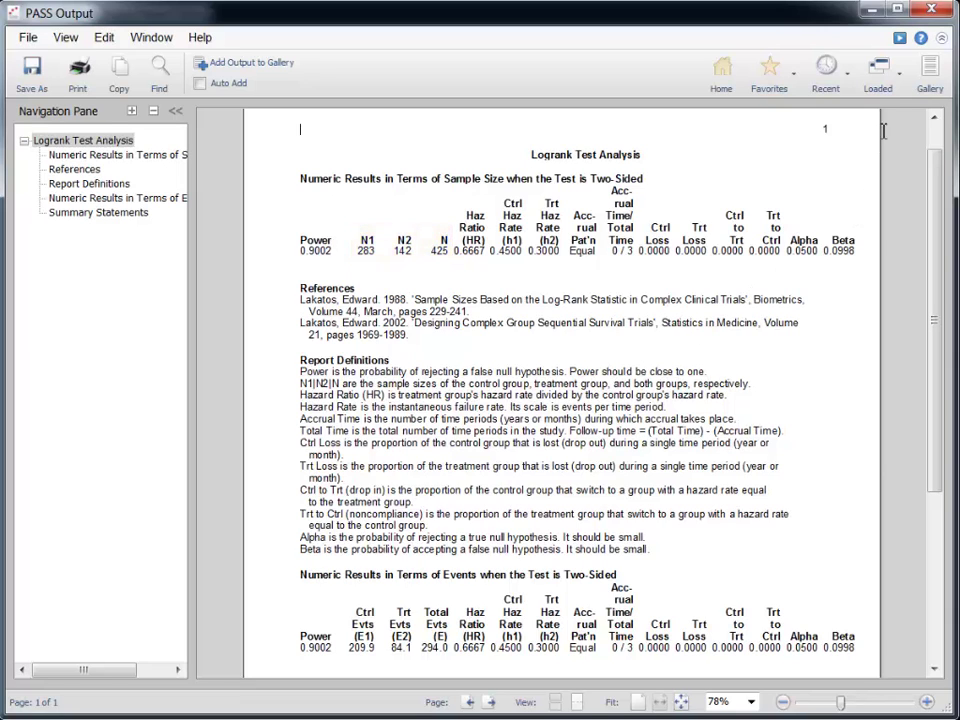
In the Logrank Tests procedure, enter both 0.5 and 1 for the allocation ratio R, and calculate the sample sizes
click(878, 72)
click(860, 108)
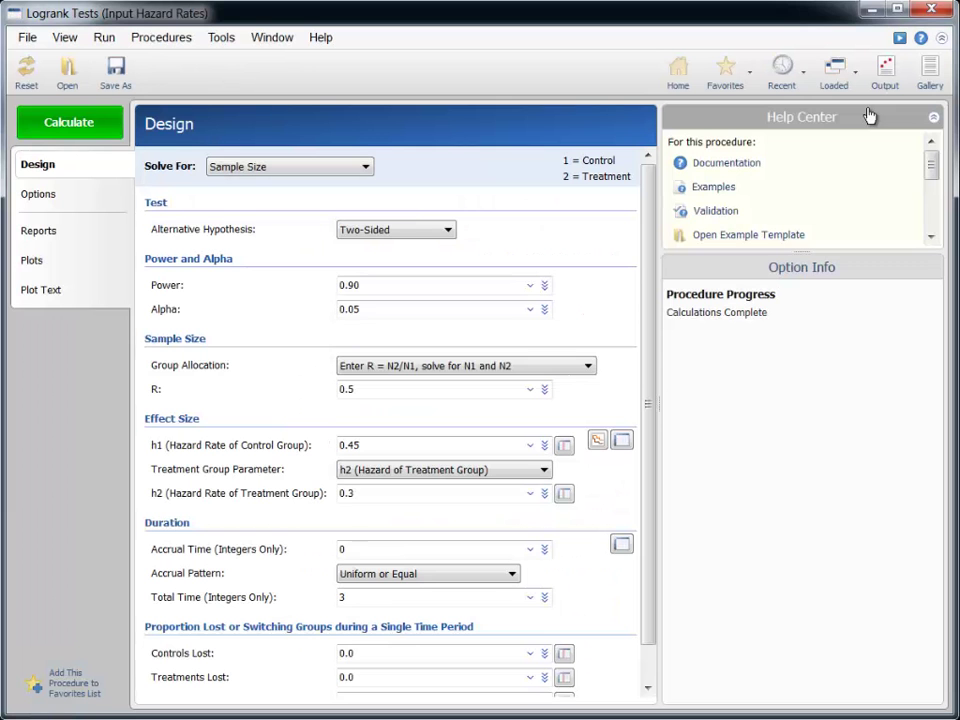
click(377, 390)
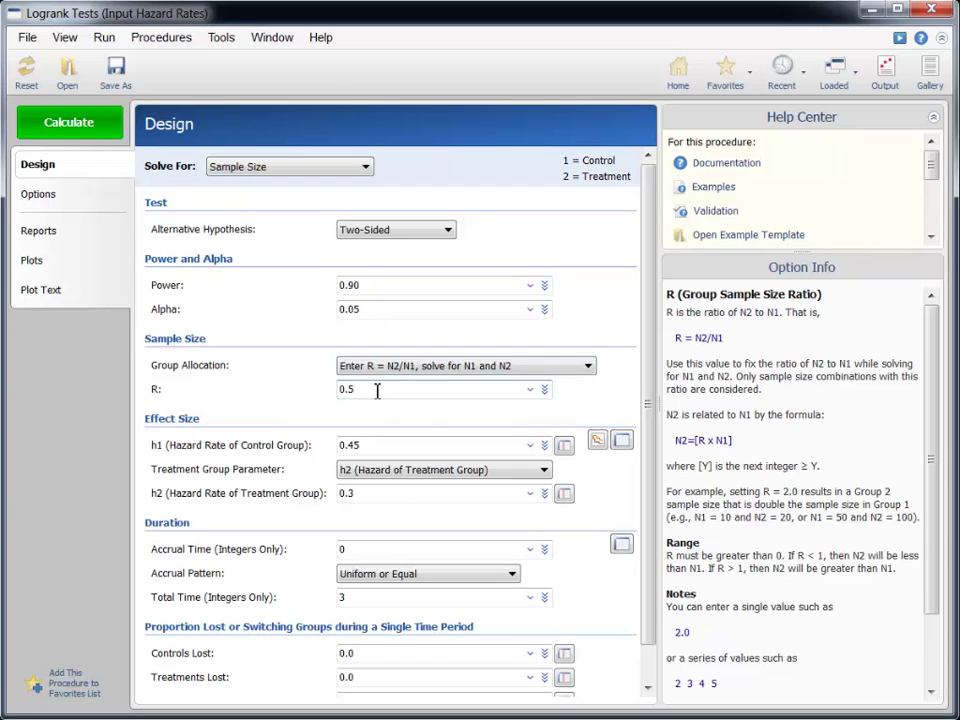
text(1)
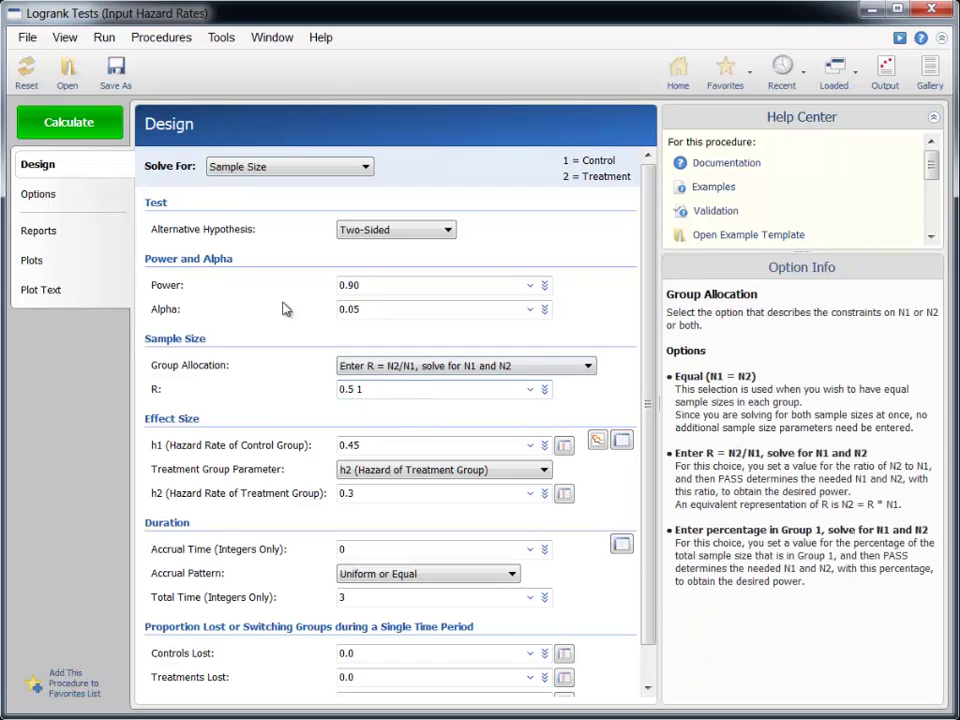
click(85, 118)
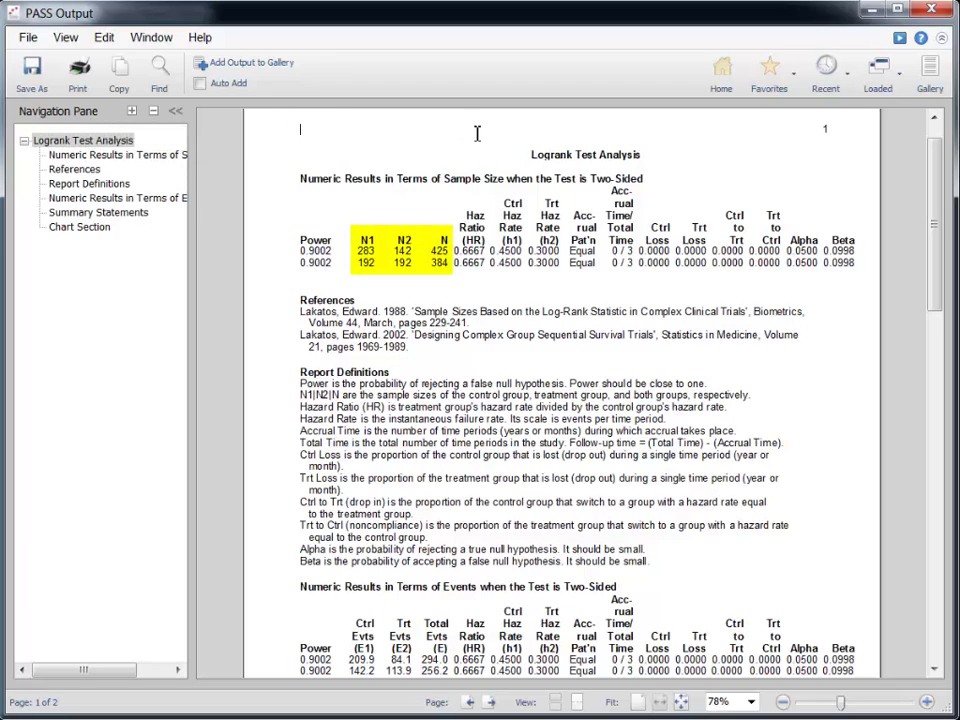
Return to the Logrank Tests procedure and leave 0.5 as the only value for the allocation ratio R
click(880, 74)
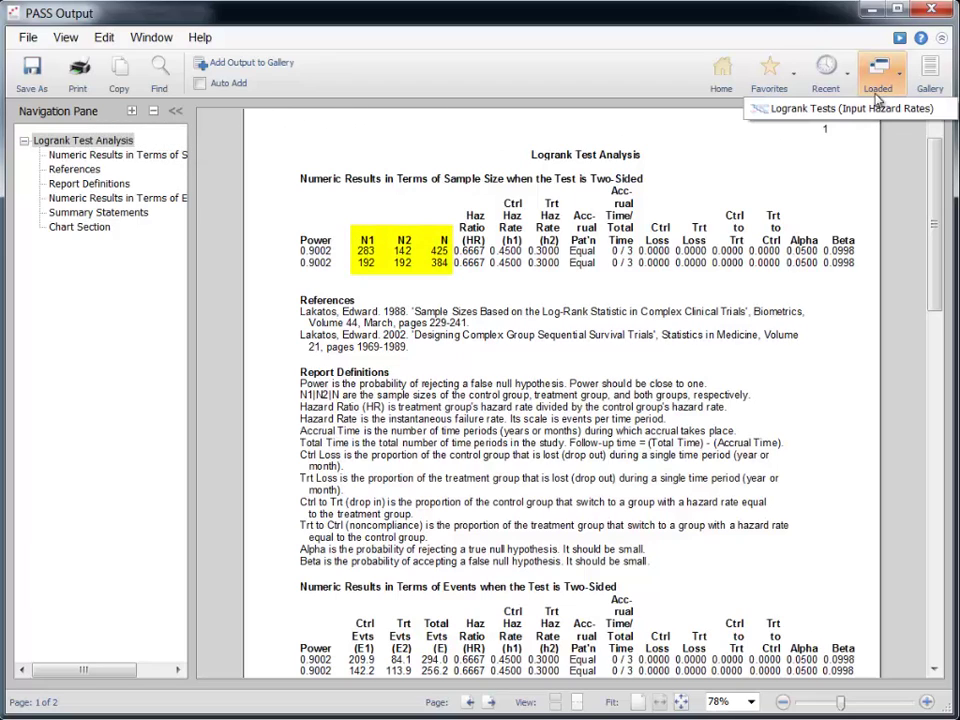
click(850, 108)
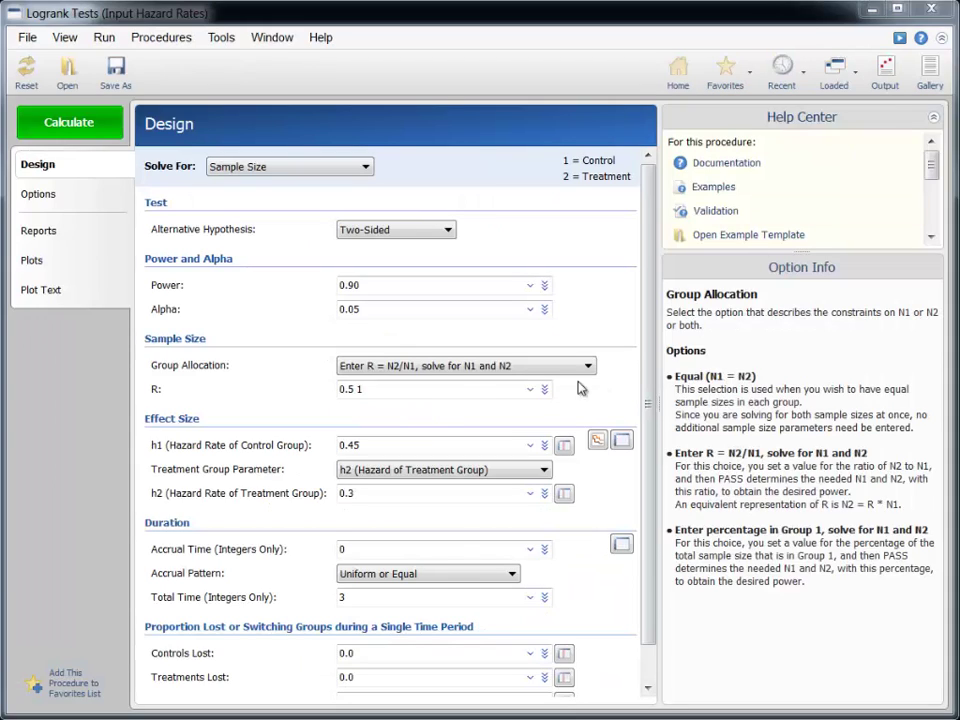
click(398, 399)
double_click(384, 391)
click(380, 391)
key(BackSpace)
key(BackSpace)
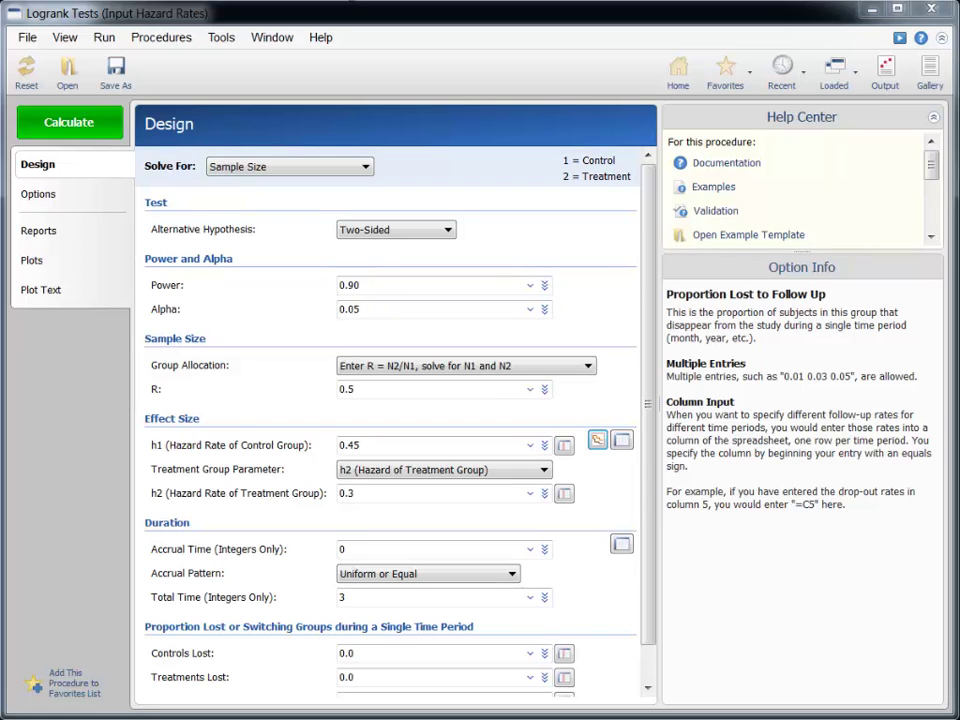
Set the study's total time to 36 time periods
click(356, 597)
text(6)
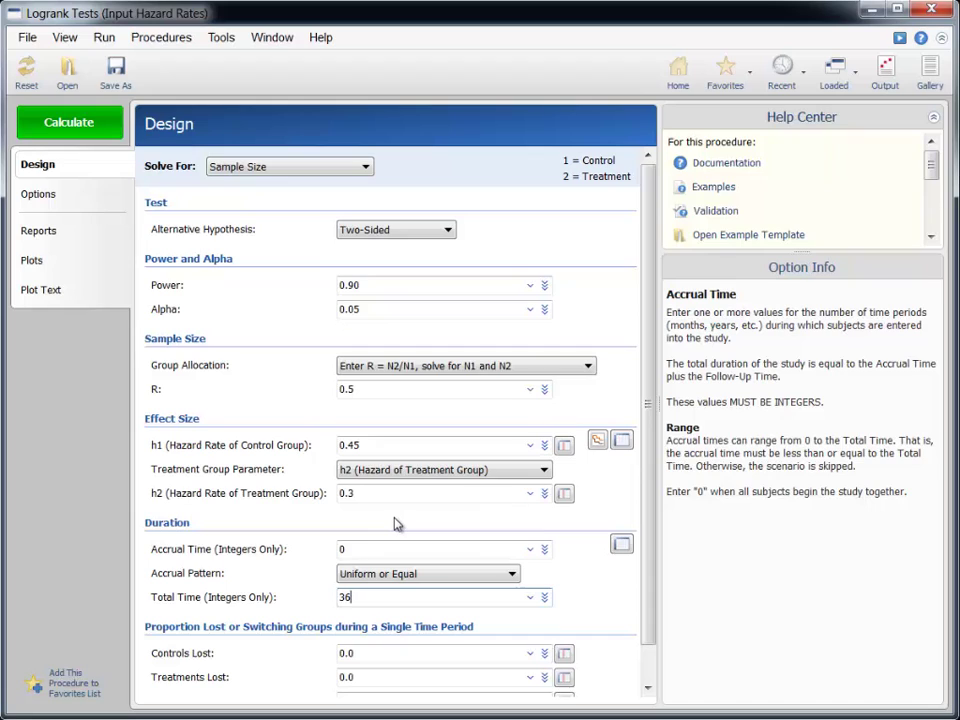
Convert the annual rate 0.45 to a monthly rate in the Survival Parameter Conversion Tool, and set the control hazard rate h1 to 0.0375
click(597, 443)
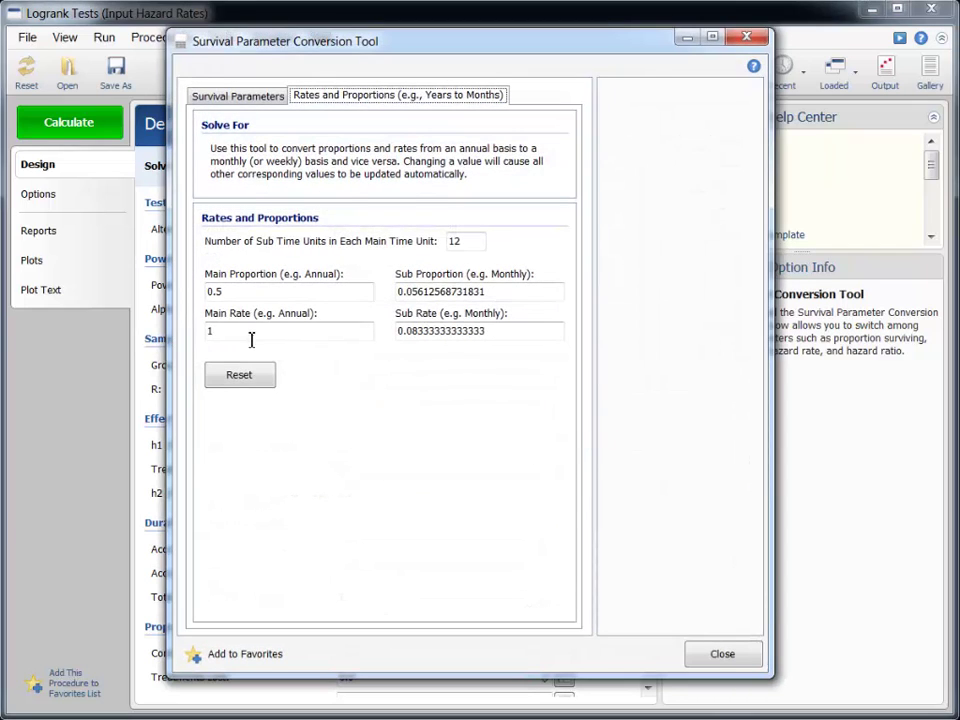
click(220, 334)
drag(220, 334, 203, 337)
text(0.45)
click(437, 330)
drag(437, 330, 388, 331)
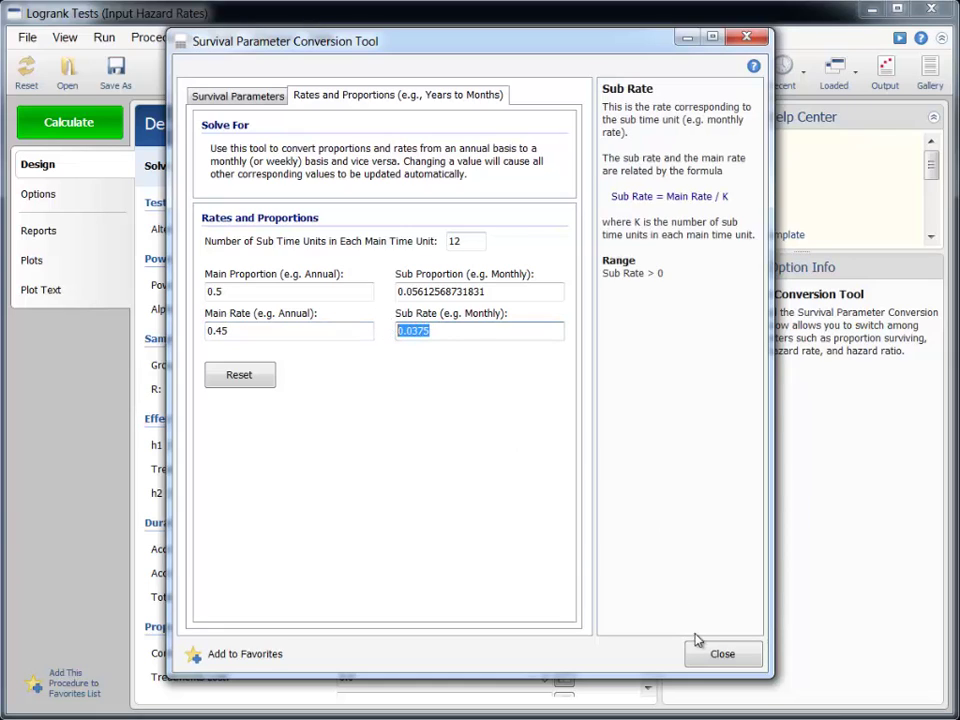
click(708, 657)
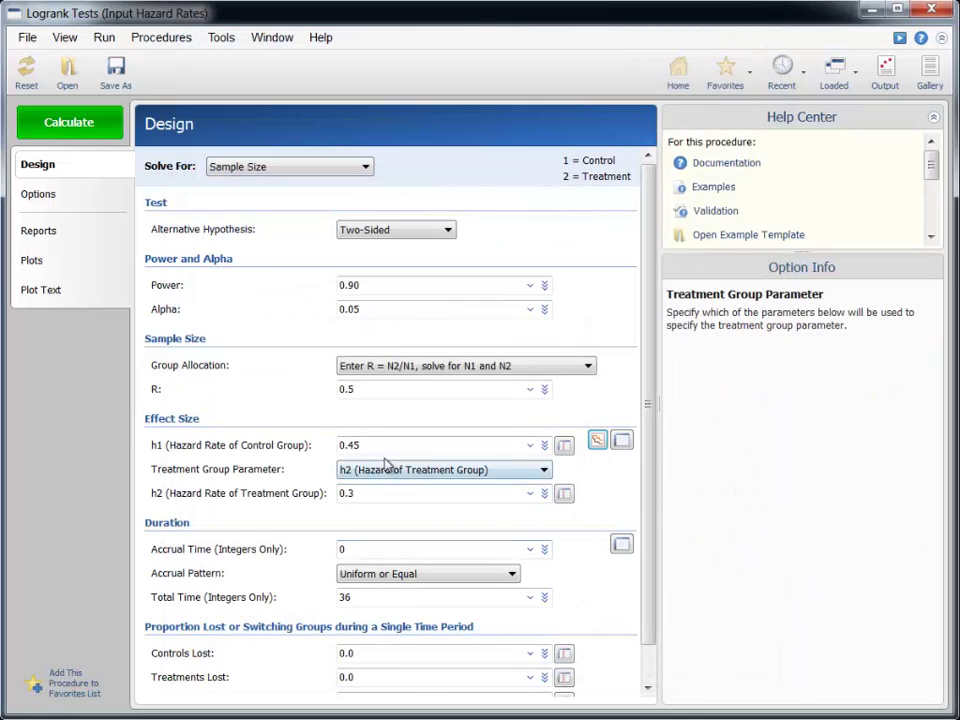
double_click(365, 447)
text(0.0375)
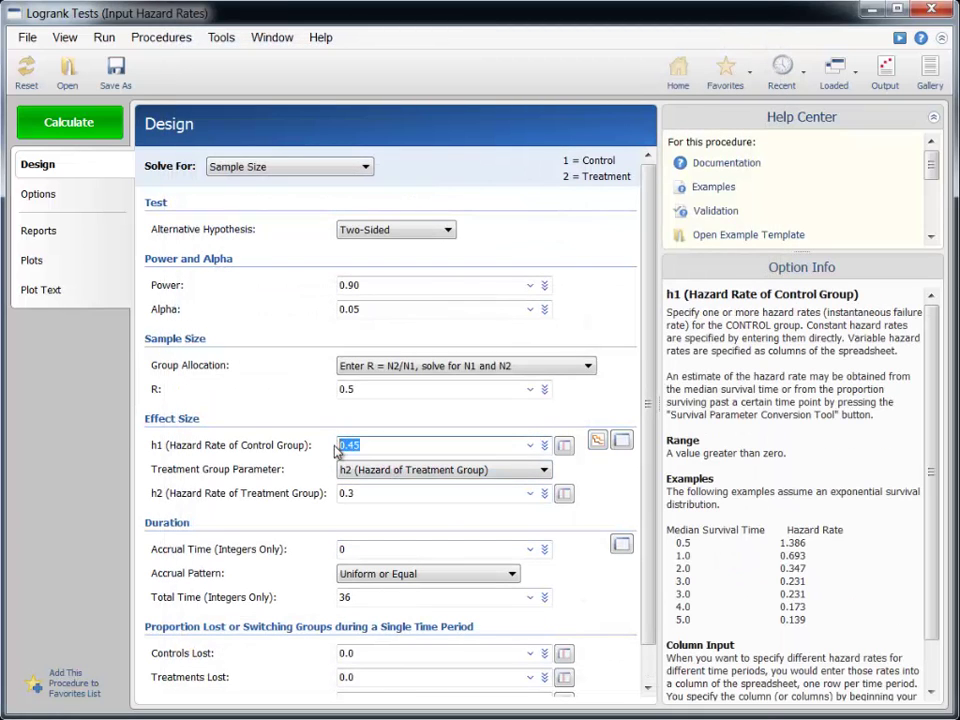
Convert the annual rate 0.3 to a monthly rate with the Survival Parameter Conversion Tool, and set the treatment hazard rate h2 to 0.025
click(597, 442)
double_click(207, 332)
text(0.3)
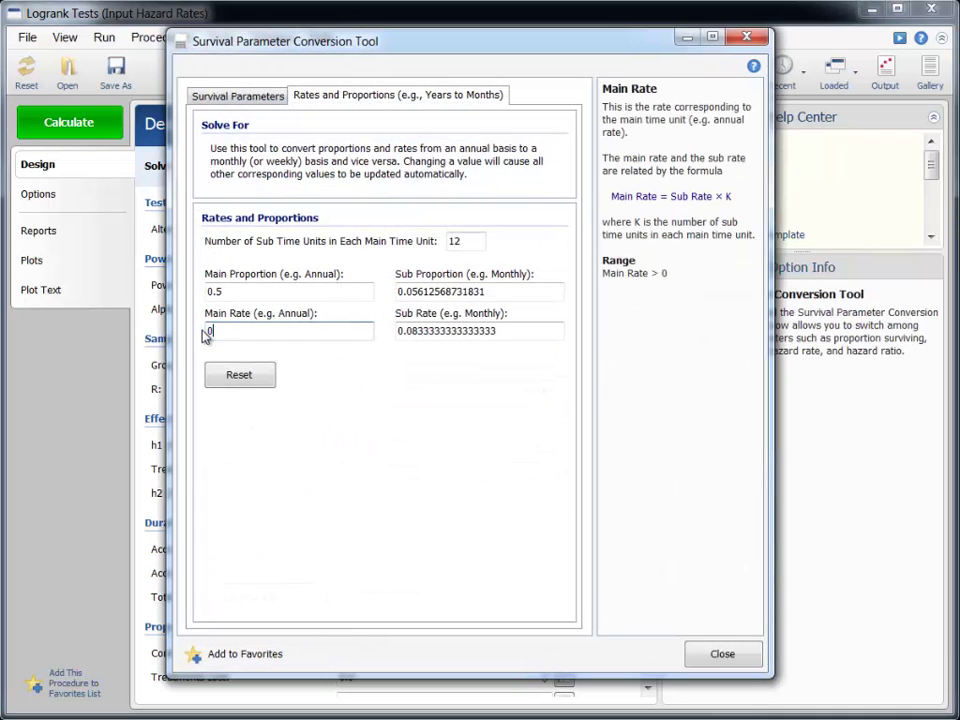
click(416, 332)
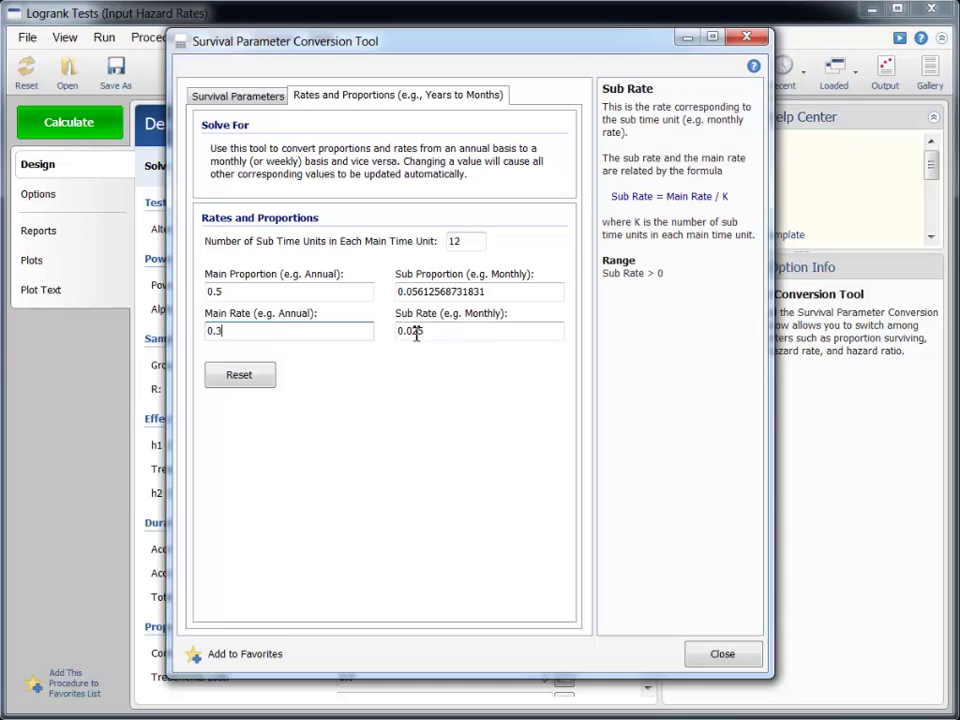
drag(430, 332, 398, 330)
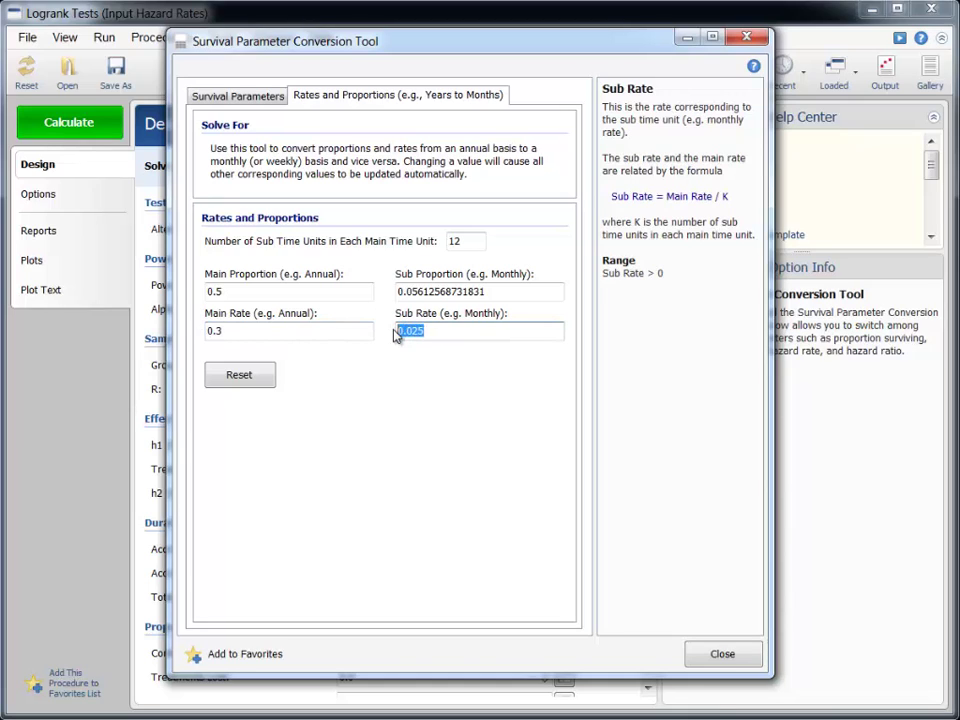
click(700, 648)
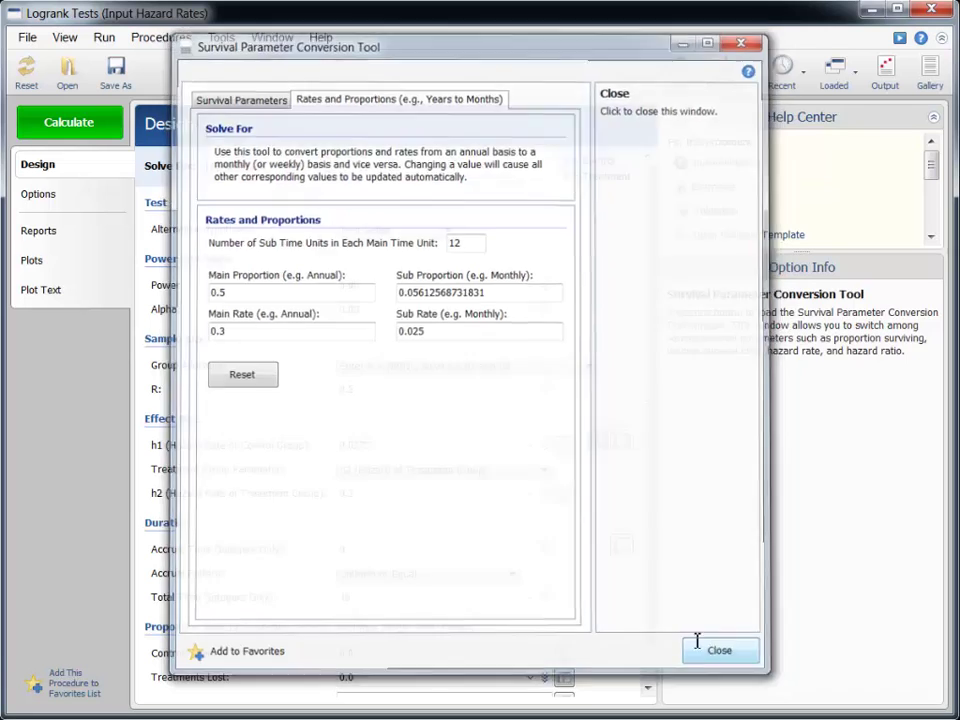
click(350, 493)
drag(347, 493, 359, 496)
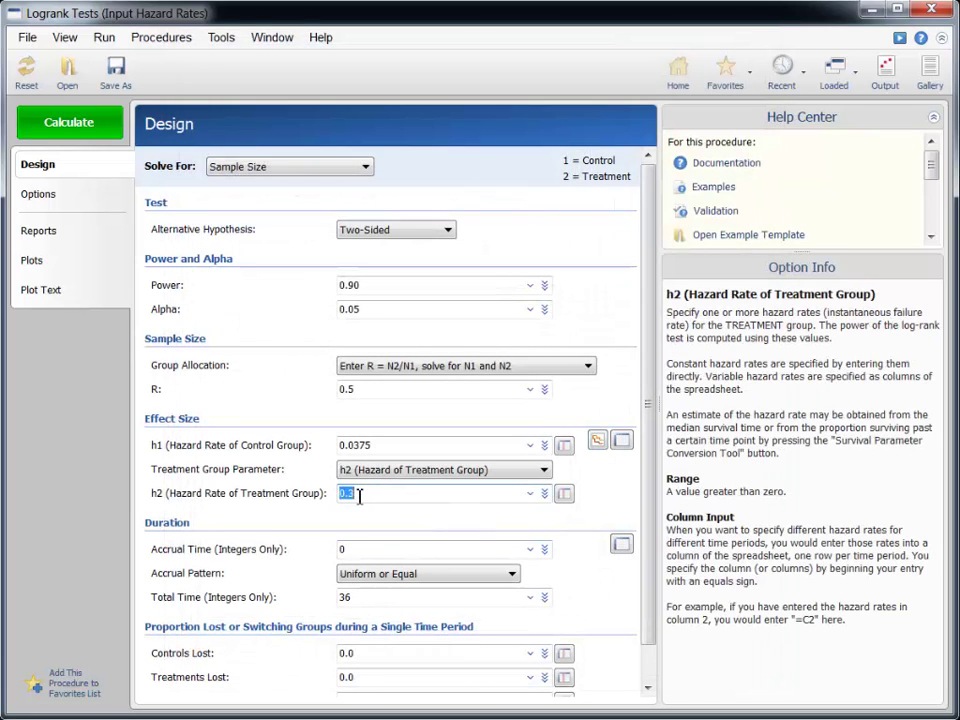
text(0.025)
Calculate the sample size using the monthly hazard rates
click(388, 446)
double_click(388, 446)
click(388, 446)
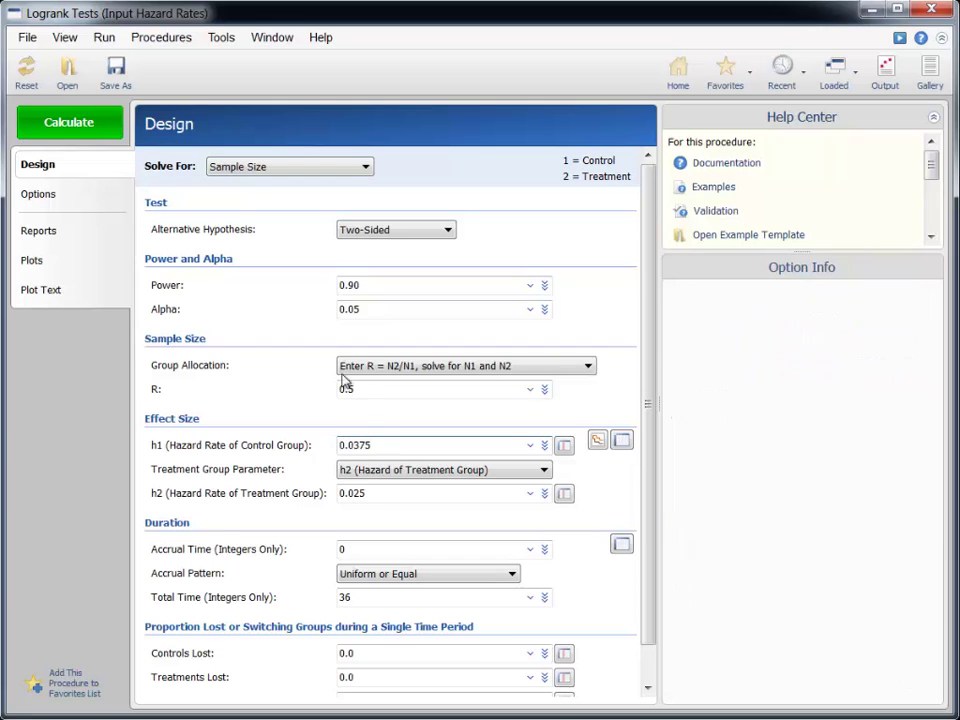
click(85, 121)
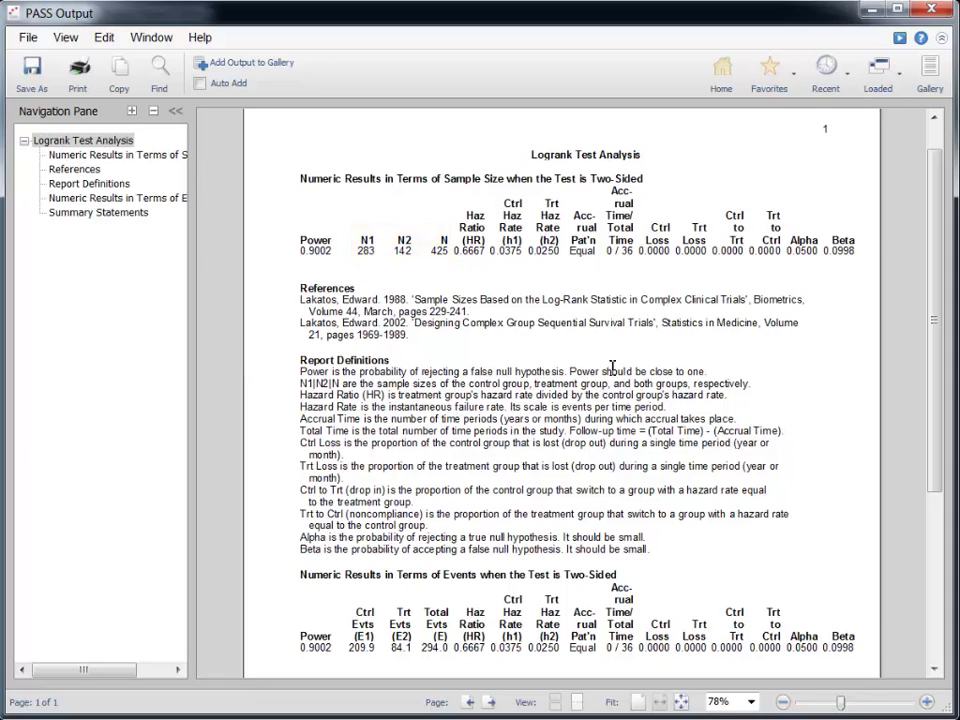
Return to the Logrank Tests procedure and set the accrual time to 12 time periods
click(882, 80)
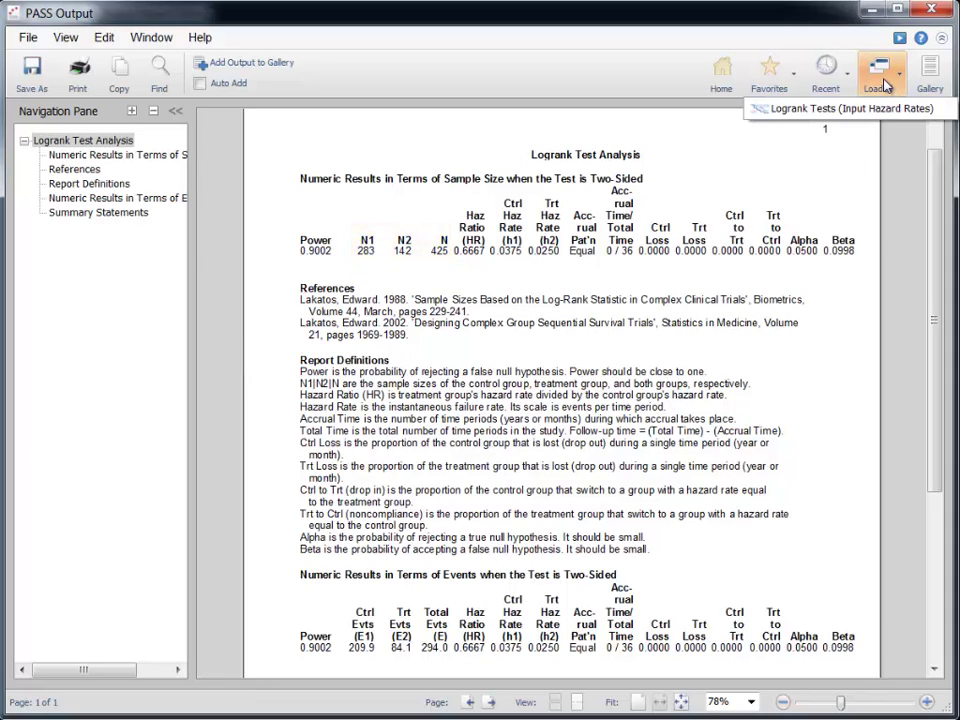
click(872, 109)
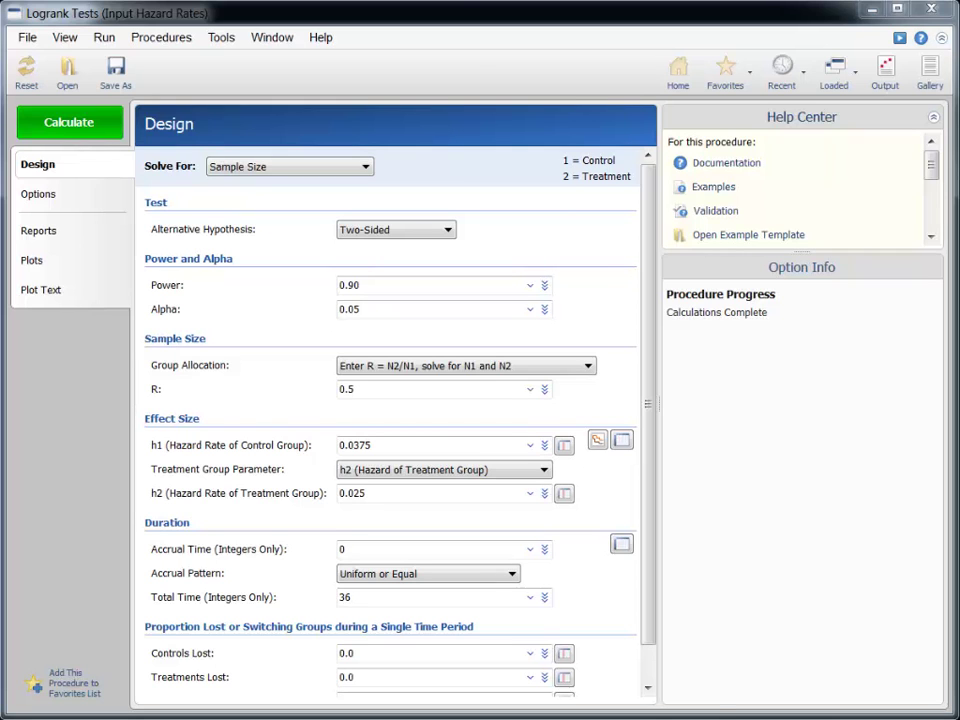
click(342, 549)
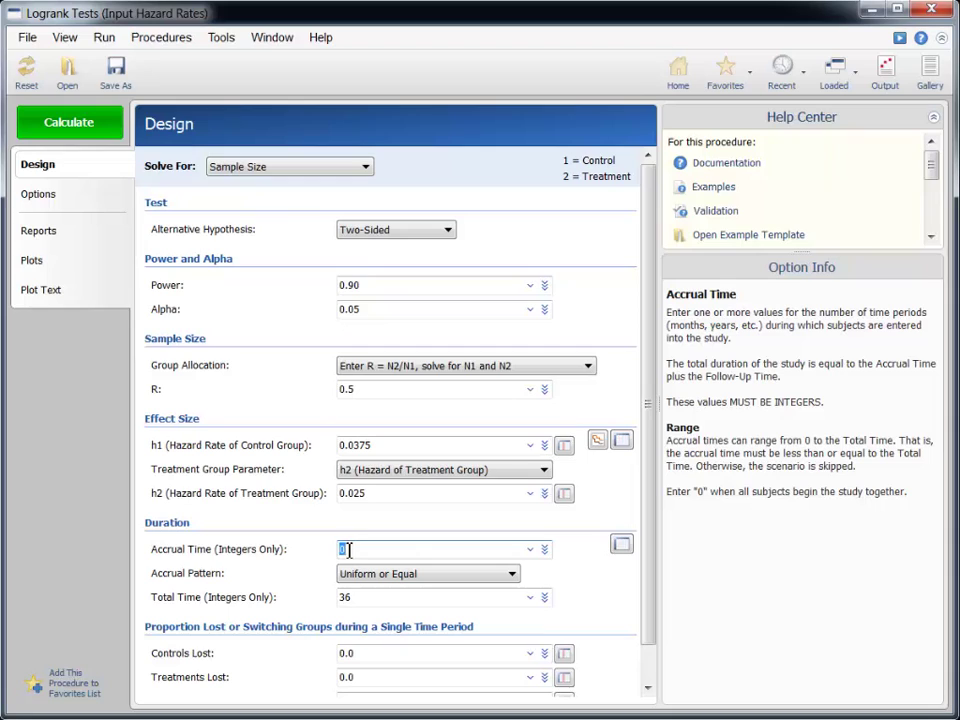
double_click(342, 549)
text(12)
key(Tab)
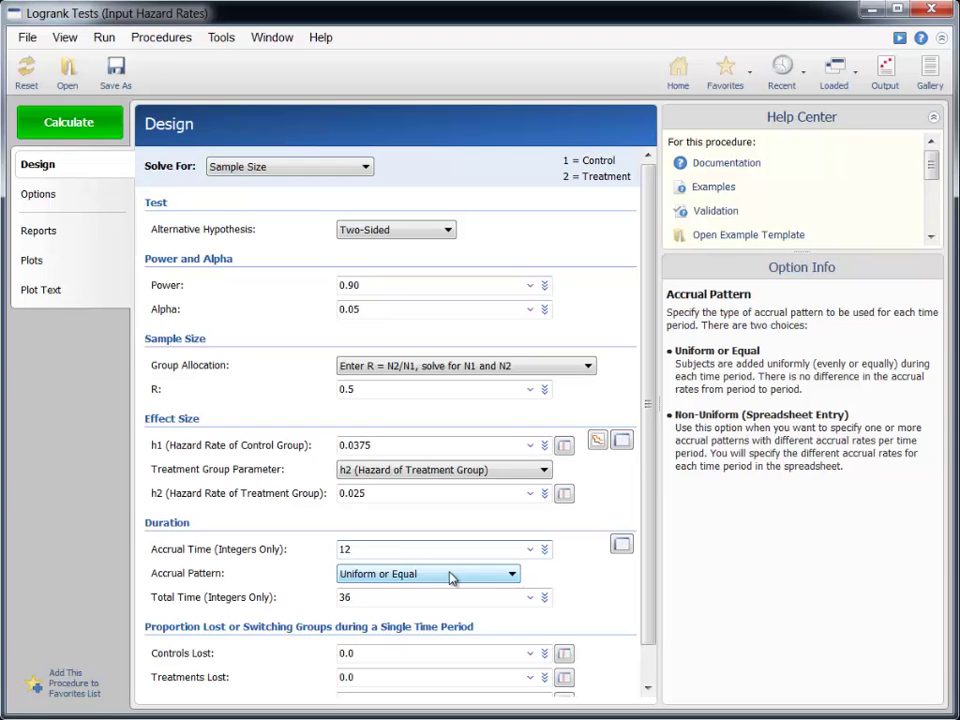
Set the accrual pattern to Non-Uniform (Spreadsheet Entry) and review the accrual values in column C1 of the input spreadsheet
click(450, 574)
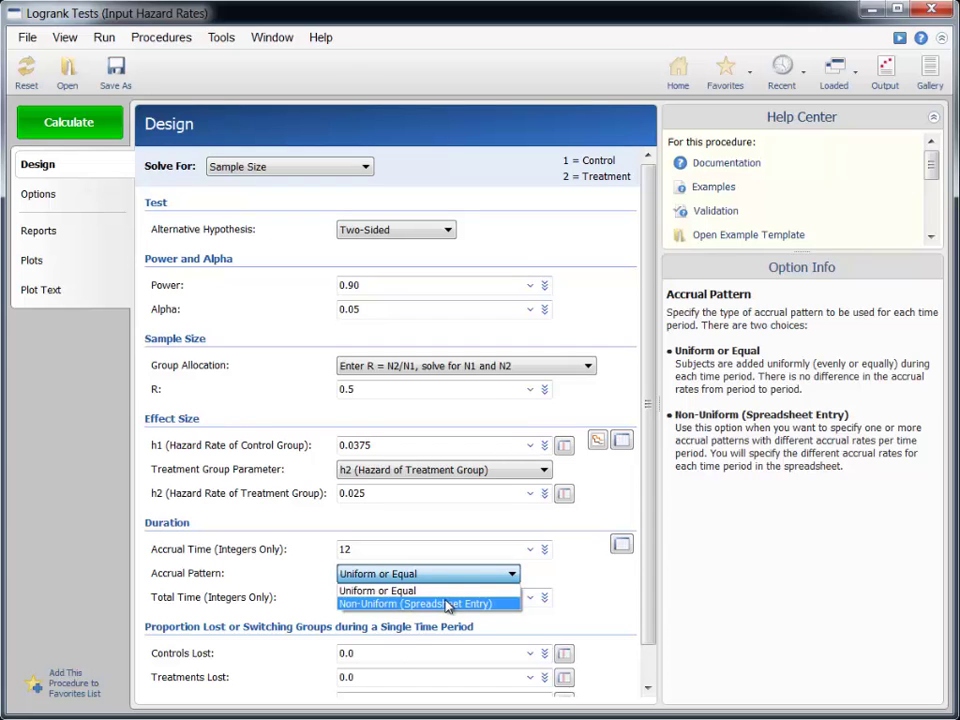
click(448, 604)
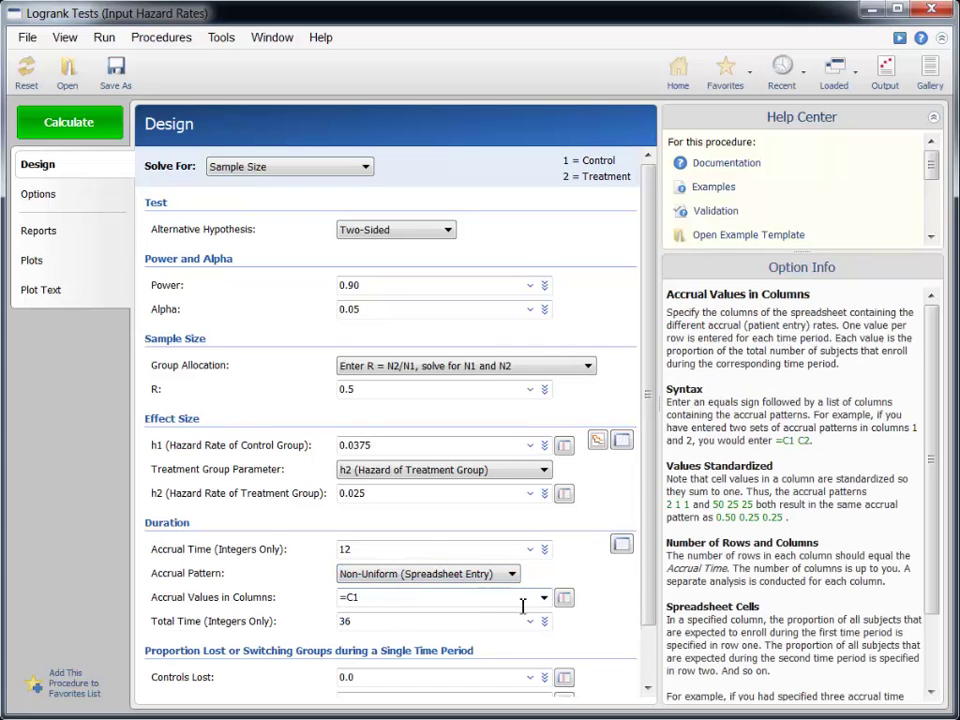
click(564, 599)
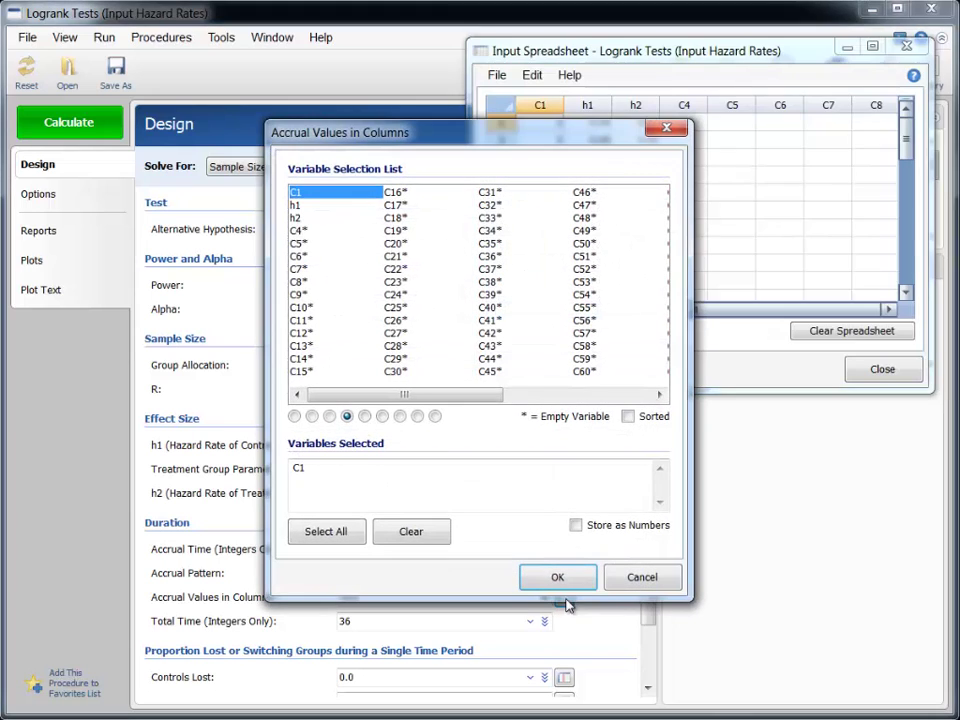
click(642, 578)
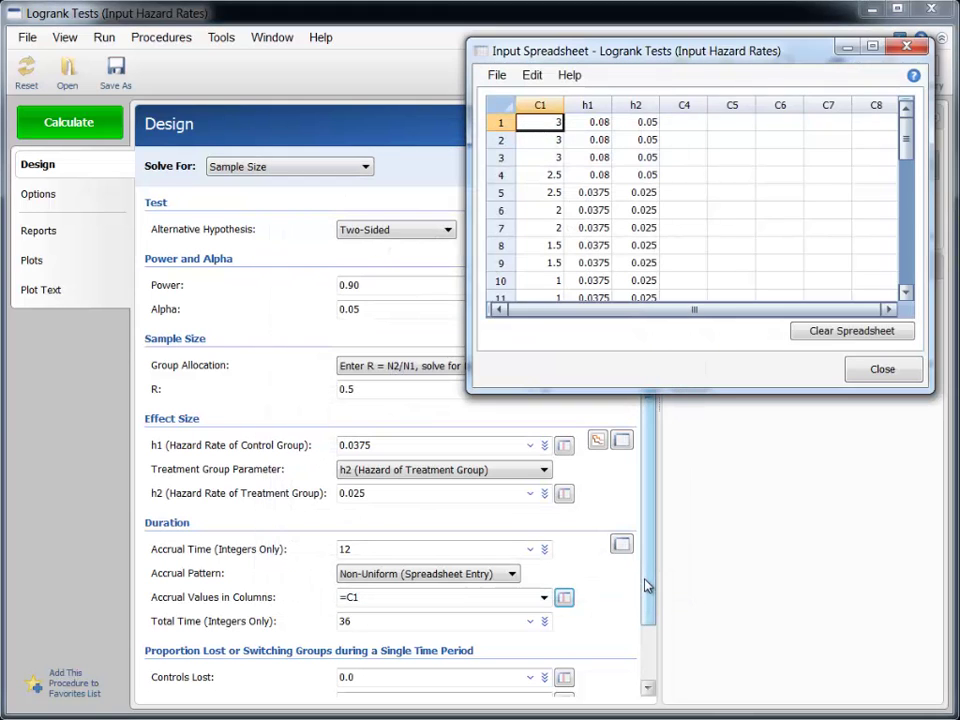
drag(669, 392, 675, 578)
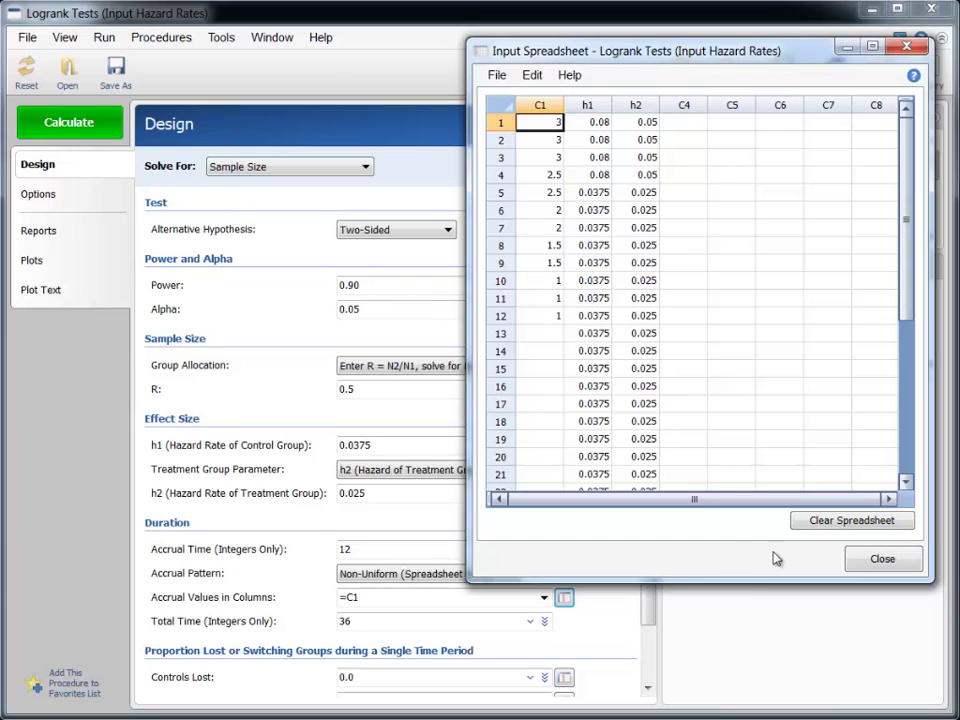
click(883, 561)
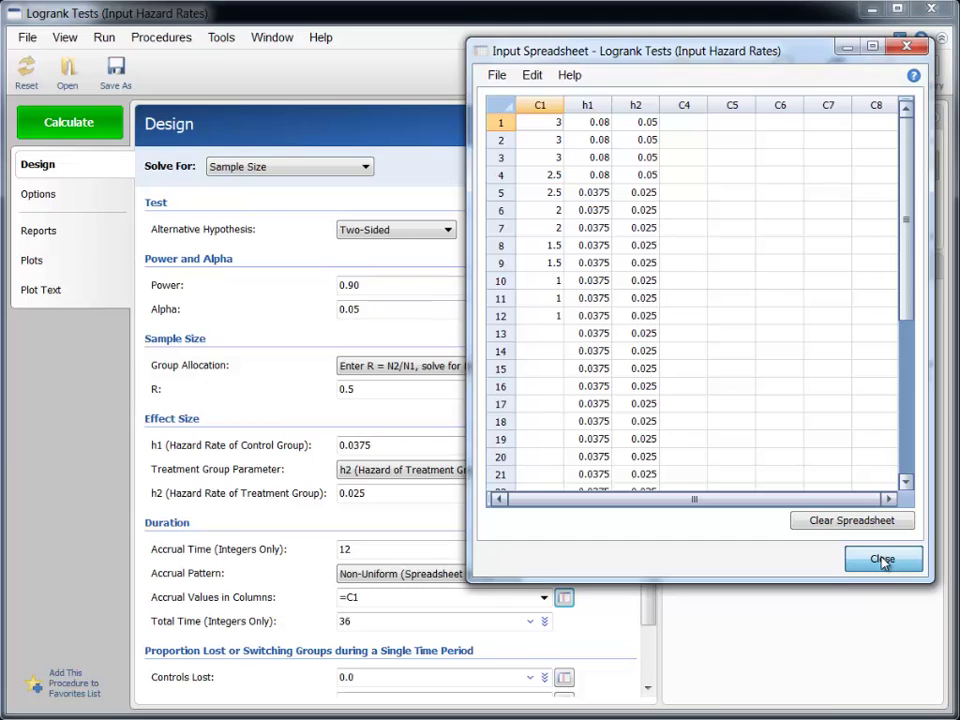
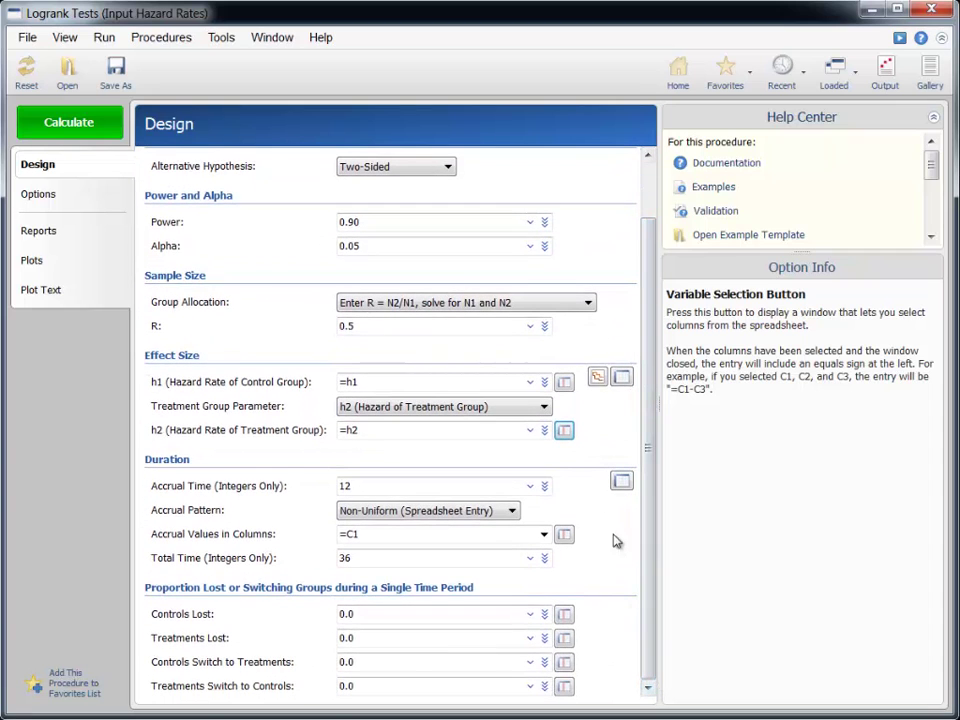
Convert an annual proportion of 0.1 to a monthly proportion in the Survival Parameter Conversion Tool and copy the monthly value
click(597, 379)
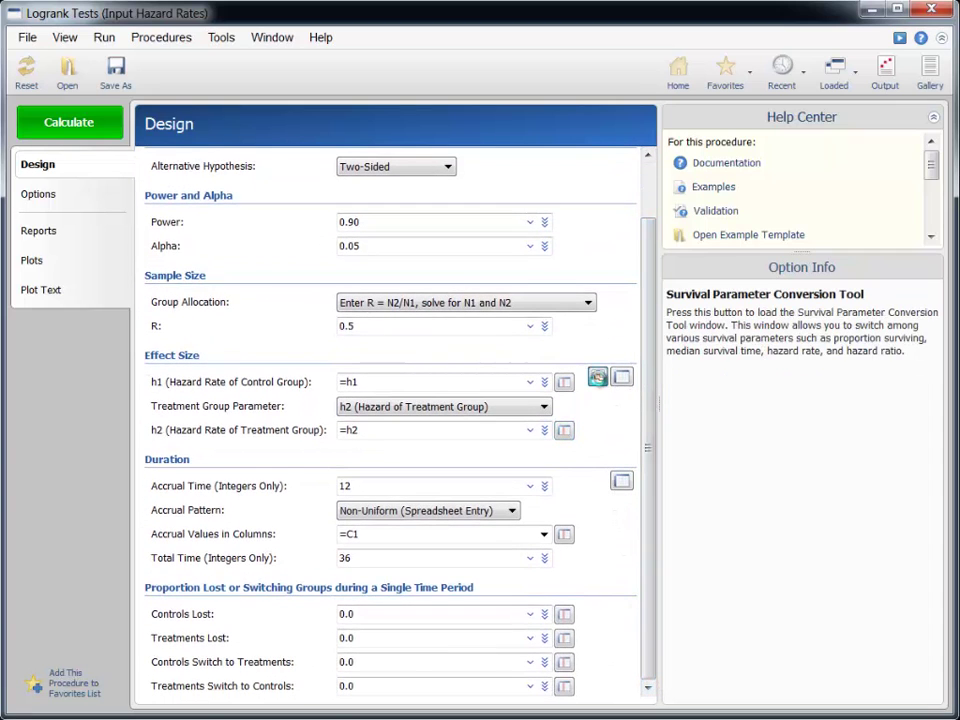
click(225, 292)
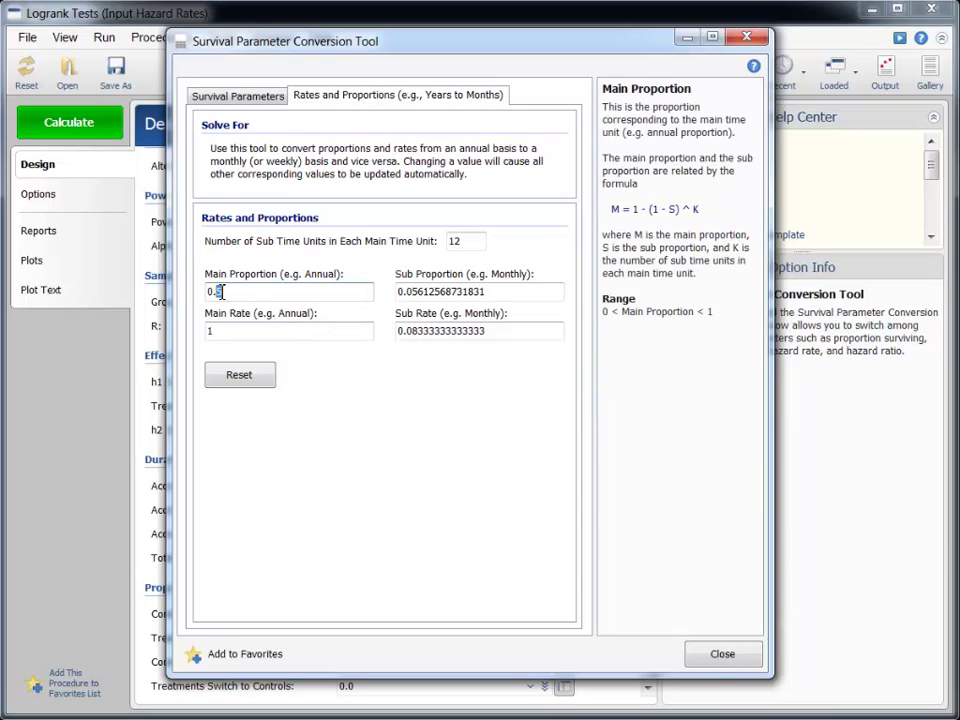
key(BackSpace)
text(1)
click(514, 291)
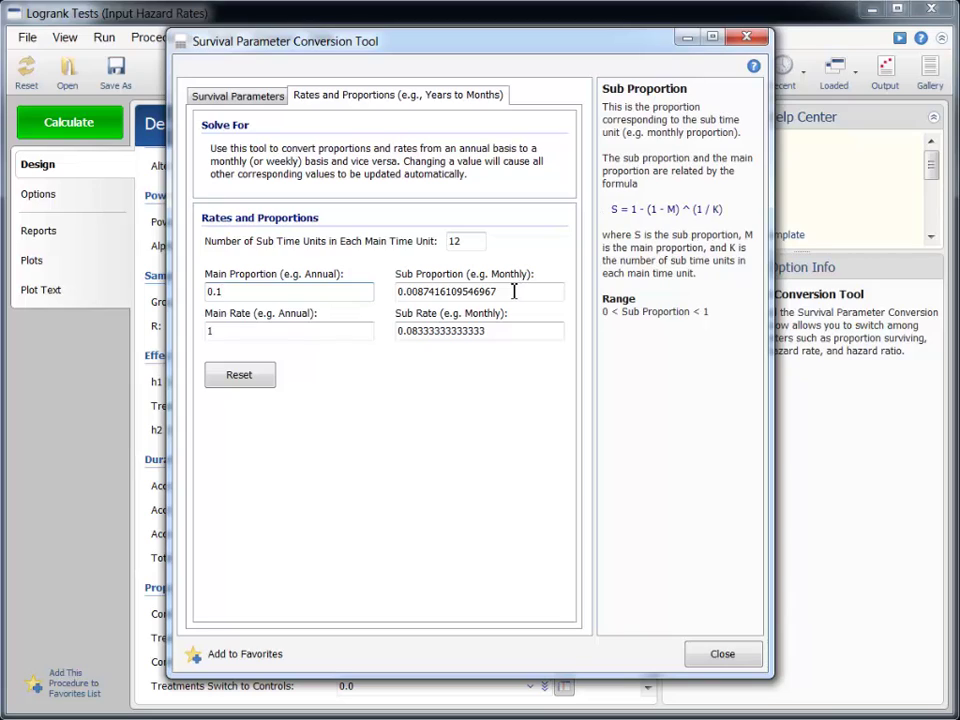
drag(514, 291, 399, 288)
key(ctrl+c)
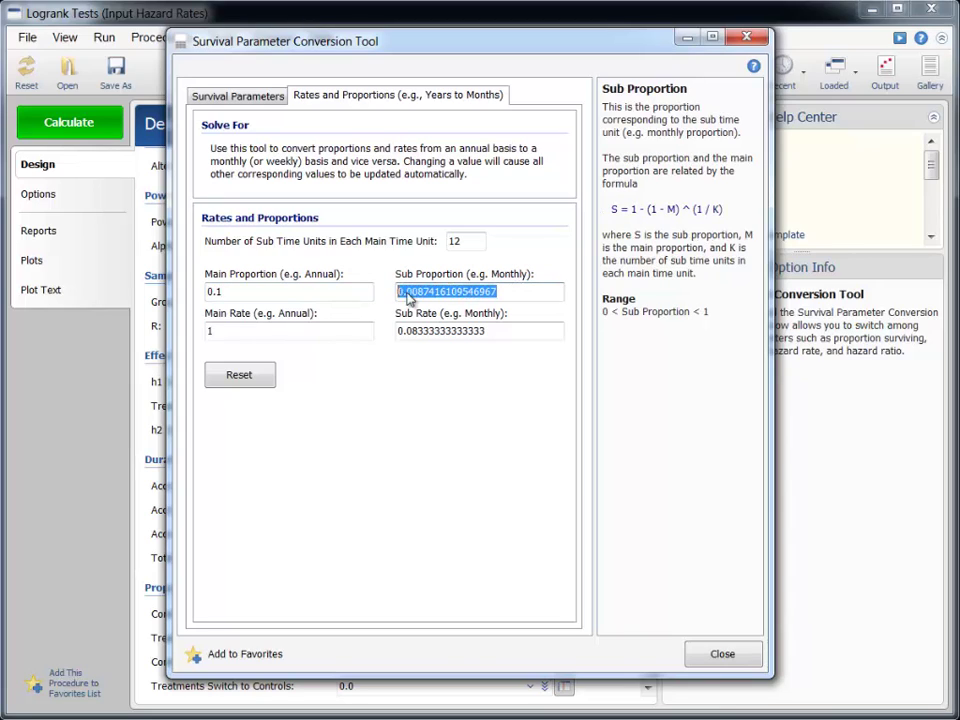
click(722, 655)
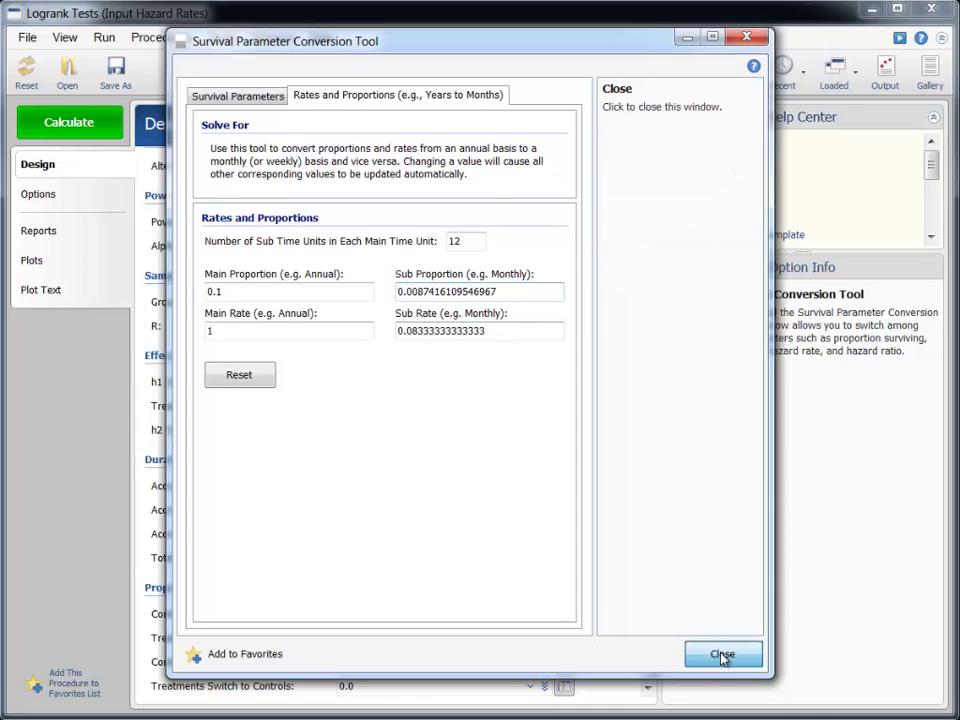
Paste the copied monthly proportion 0.0087416109546967 into both Controls Lost and Treatments Lost, and calculate the sample size
double_click(366, 612)
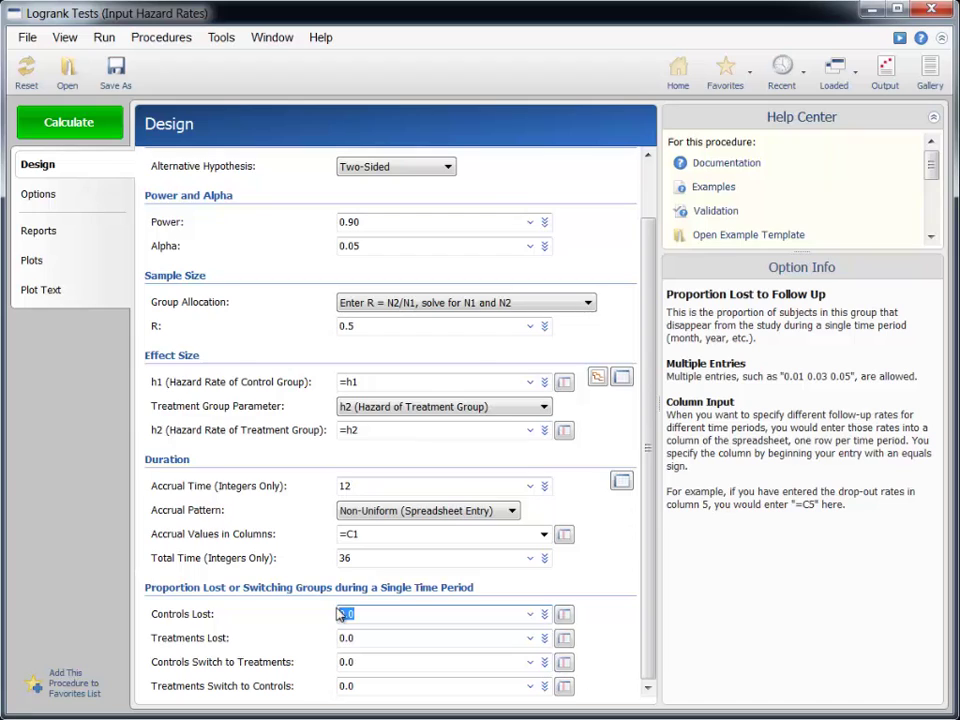
key(ctrl+v)
double_click(351, 638)
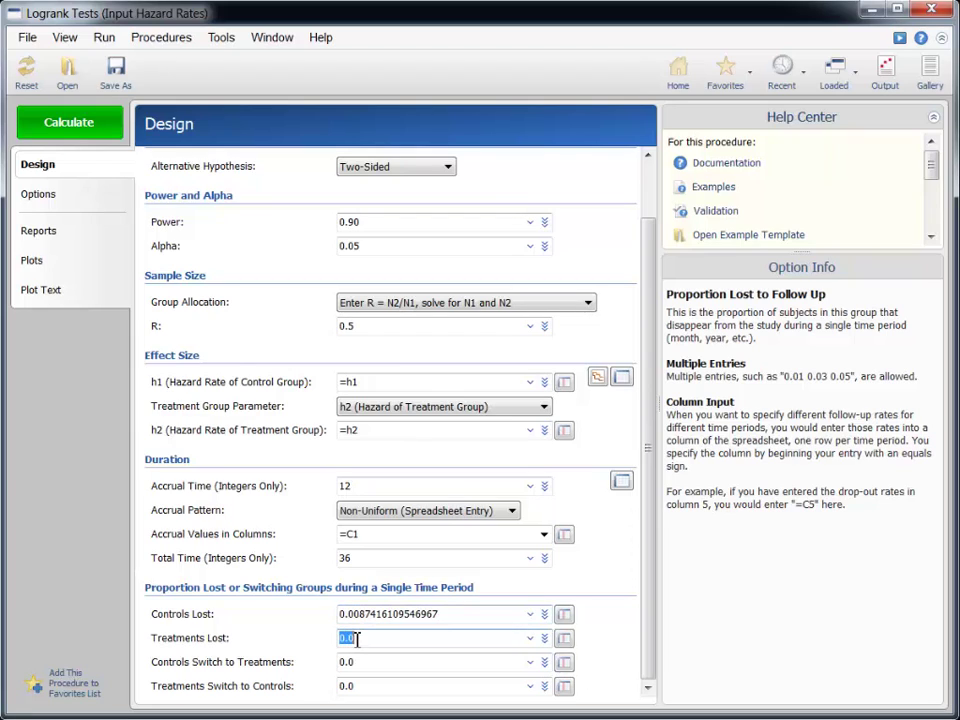
key(ctrl+v)
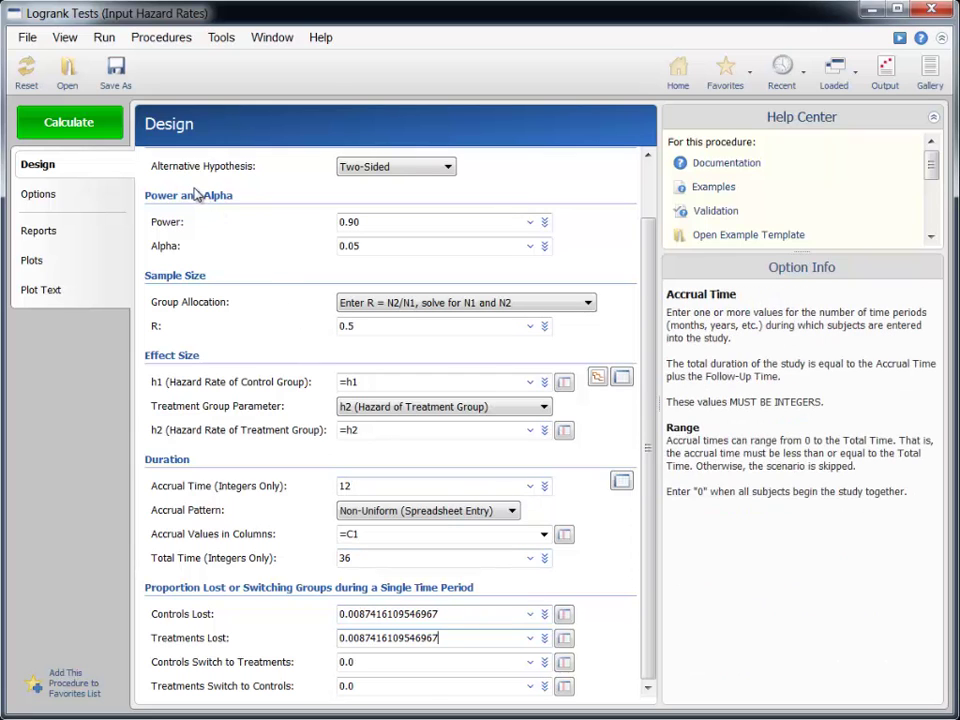
click(99, 124)
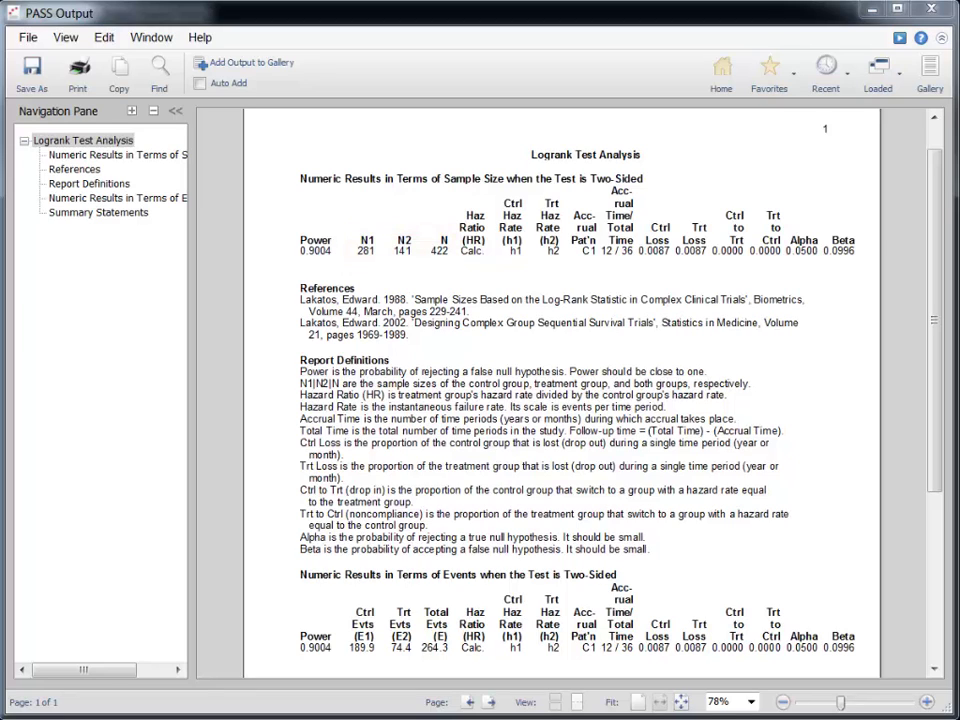
Return to the Logrank Tests procedure, select 0.01 and 0.02 as the Treatments Lost values, and calculate the sample sizes
click(878, 72)
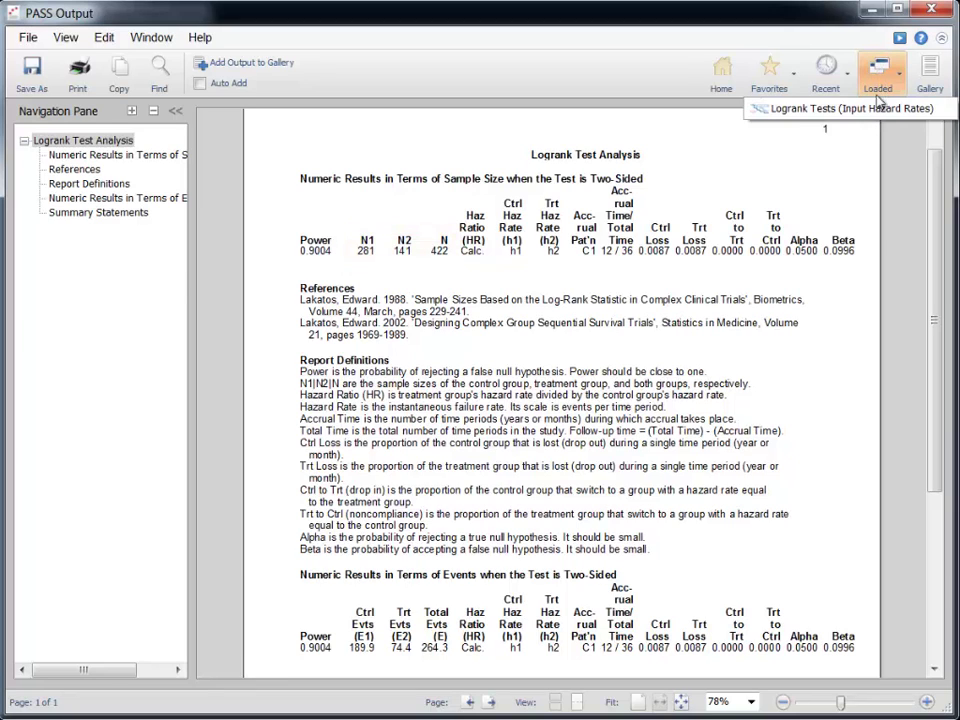
click(870, 104)
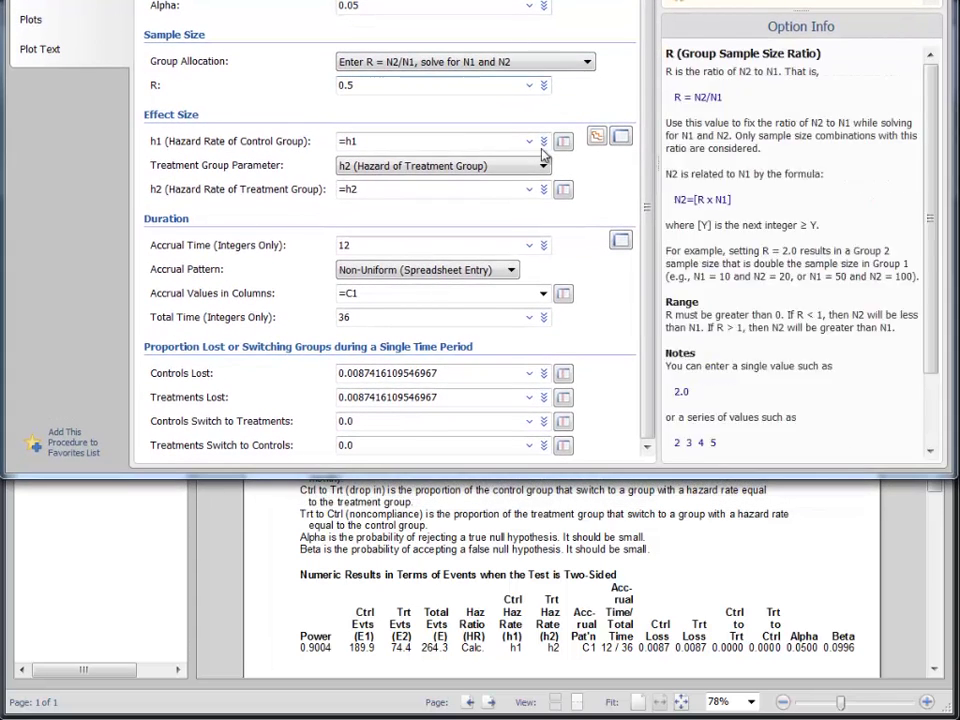
click(544, 397)
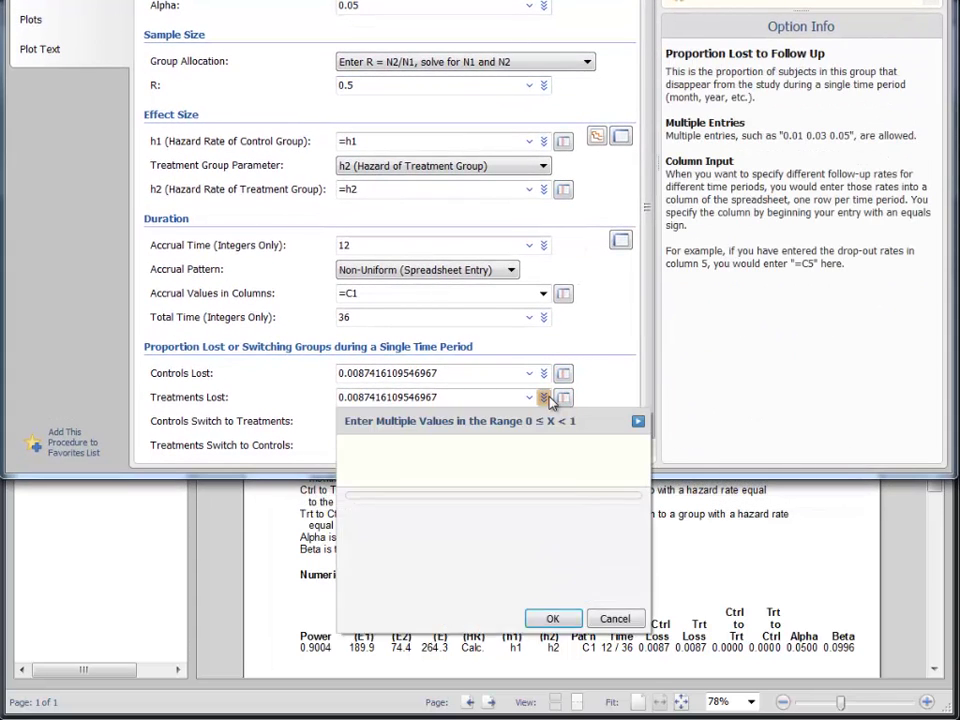
click(353, 562)
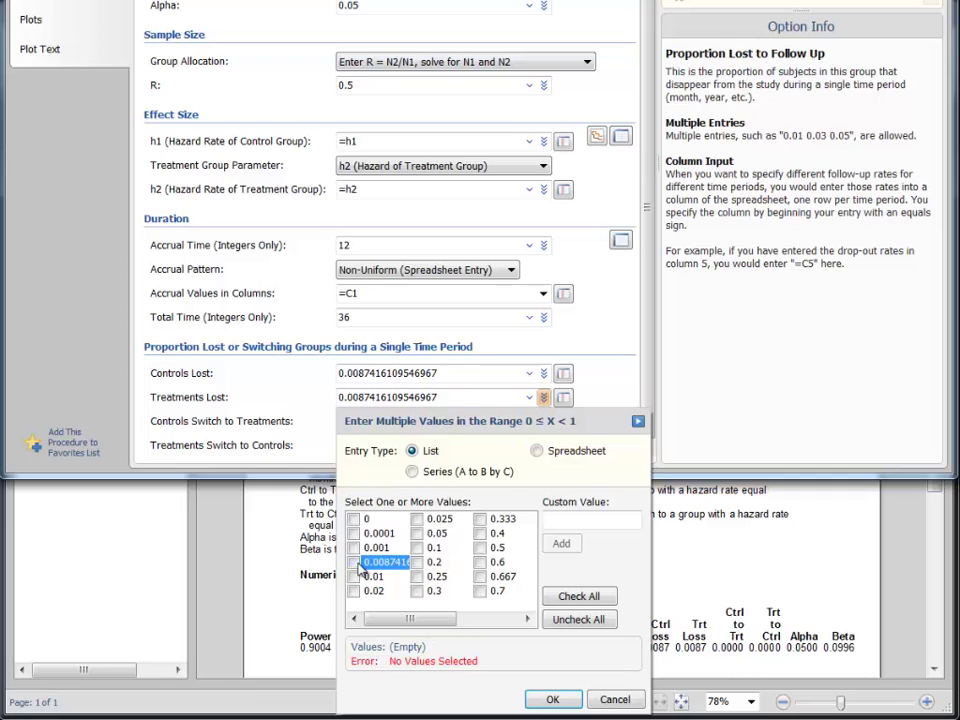
click(353, 577)
click(353, 591)
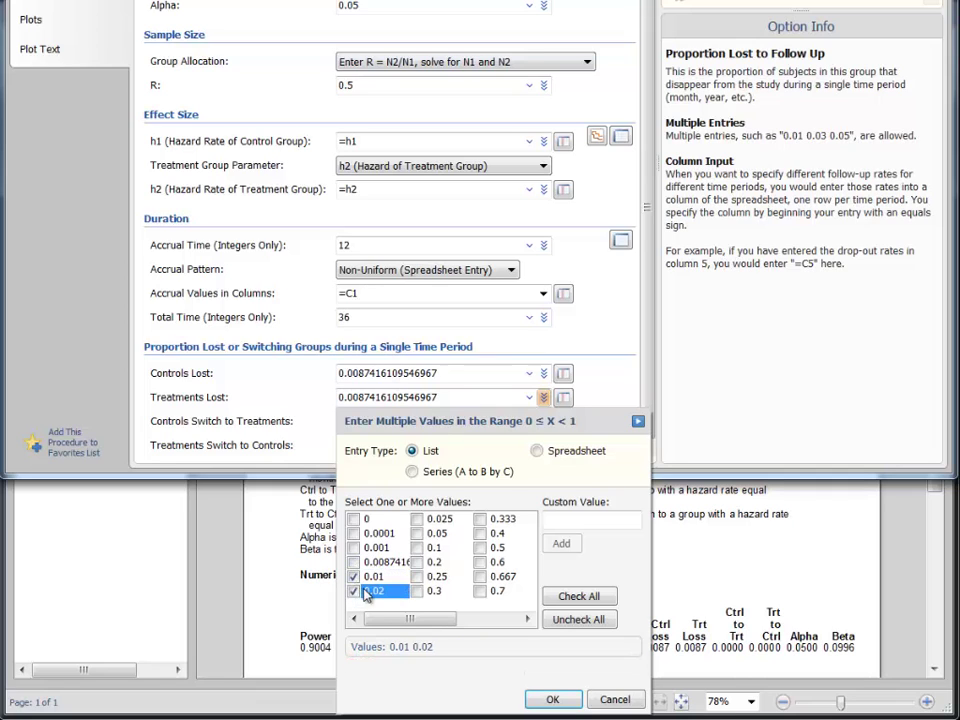
click(548, 699)
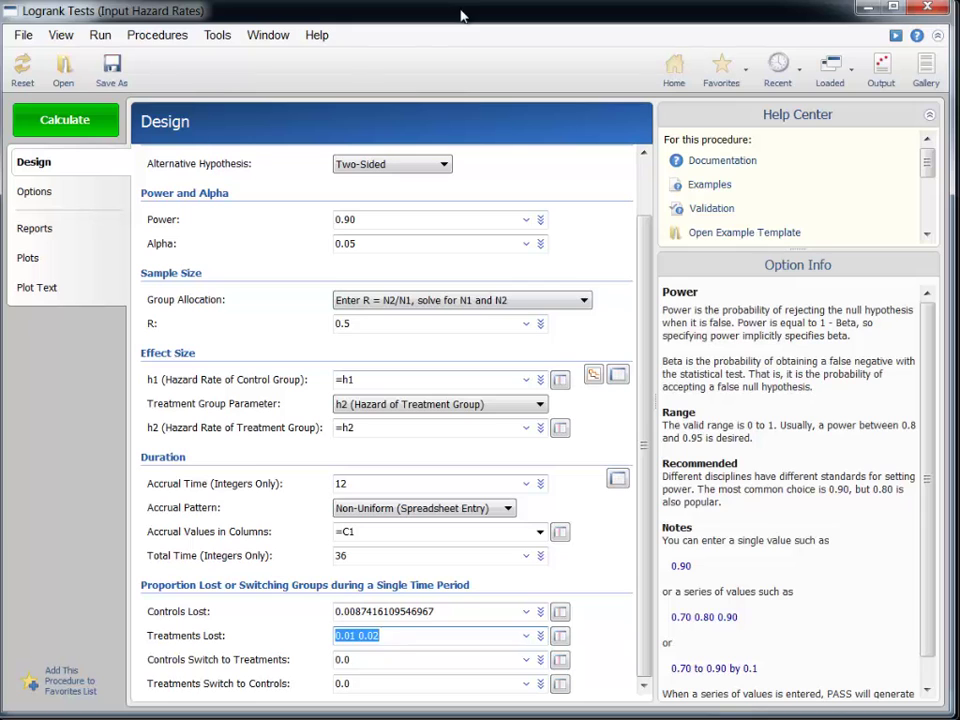
click(87, 121)
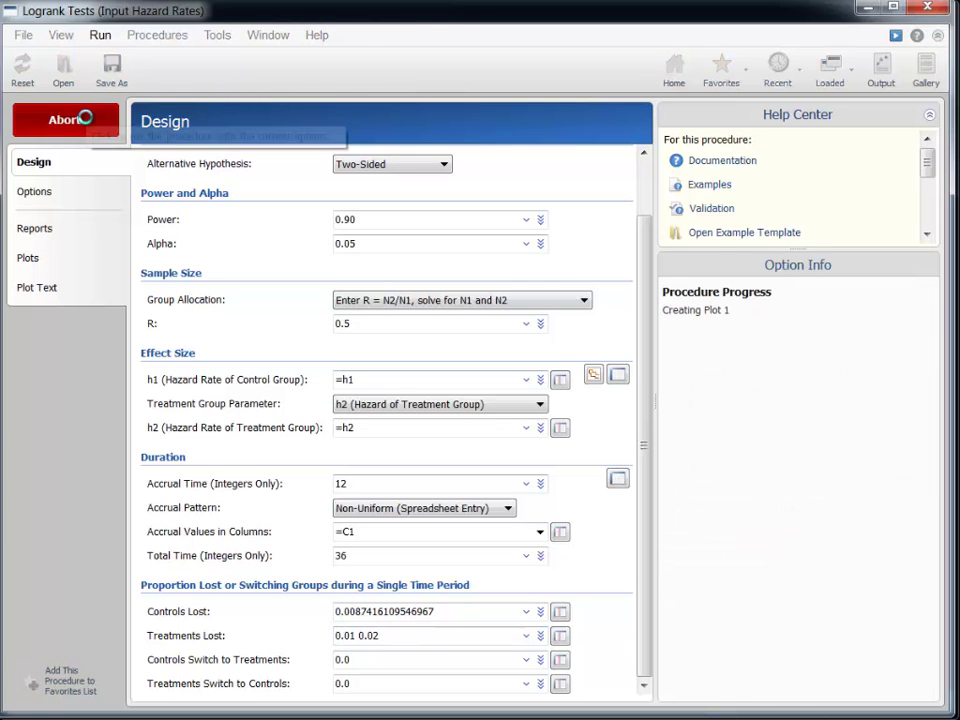